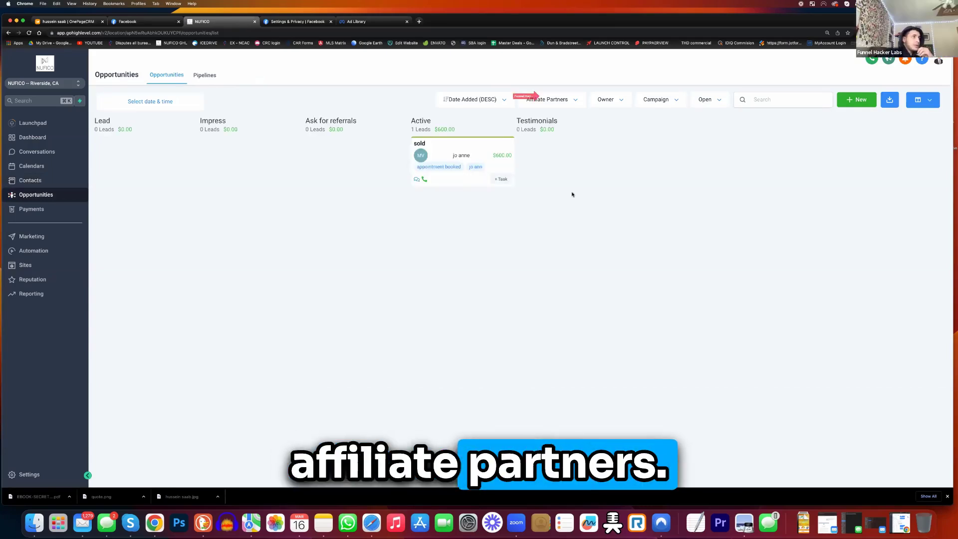
View the Credit Repair Leads w/ appointments and Credit Repair Pipeline boards
click(552, 99)
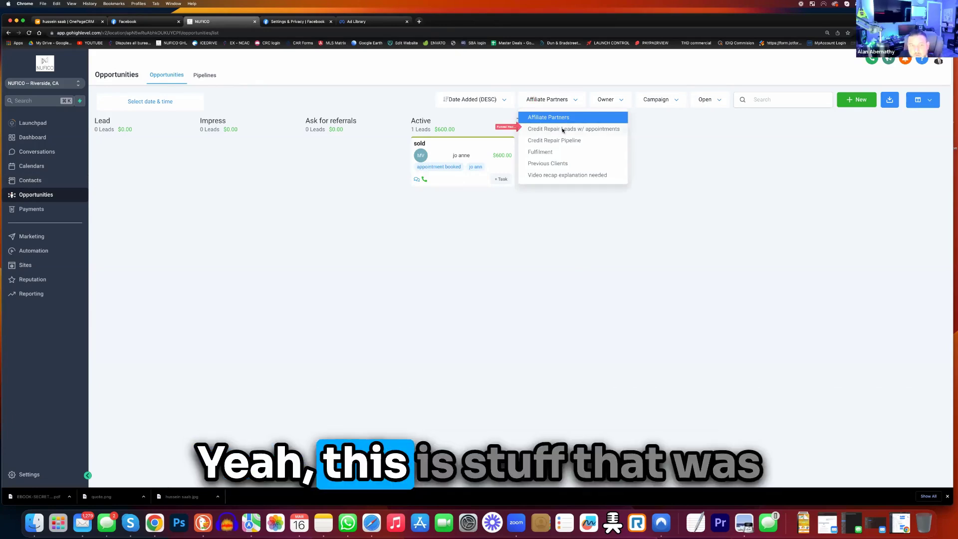
click(562, 129)
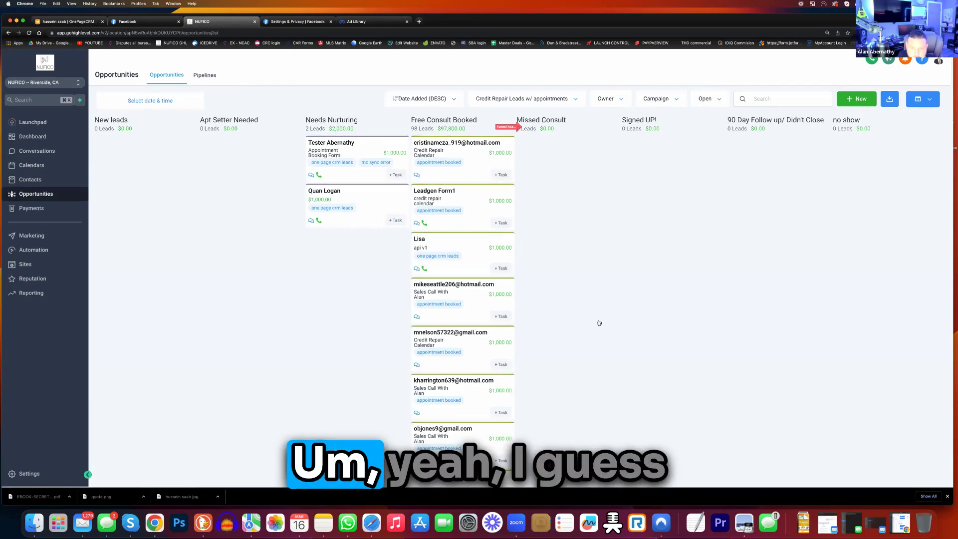
scroll(481, 363, down, 10)
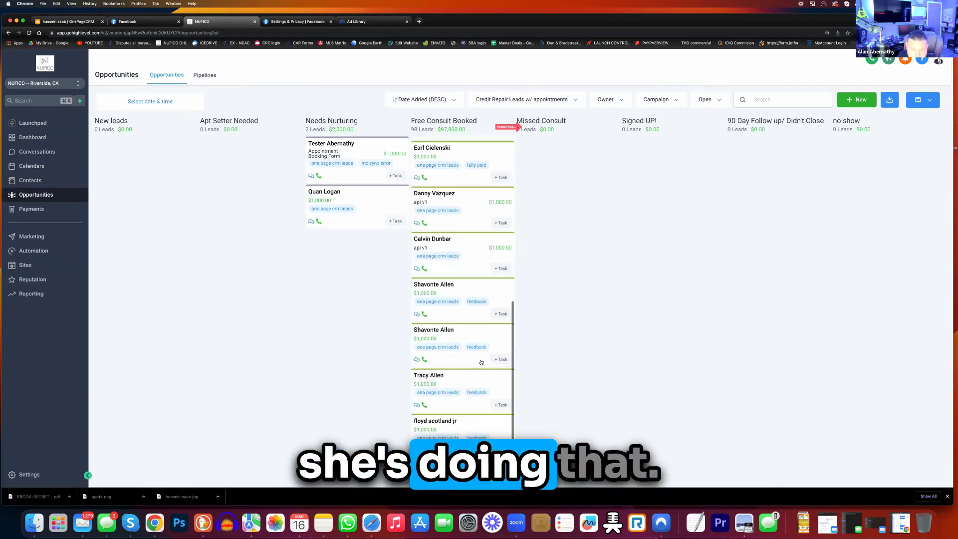
scroll(482, 362, up, 15)
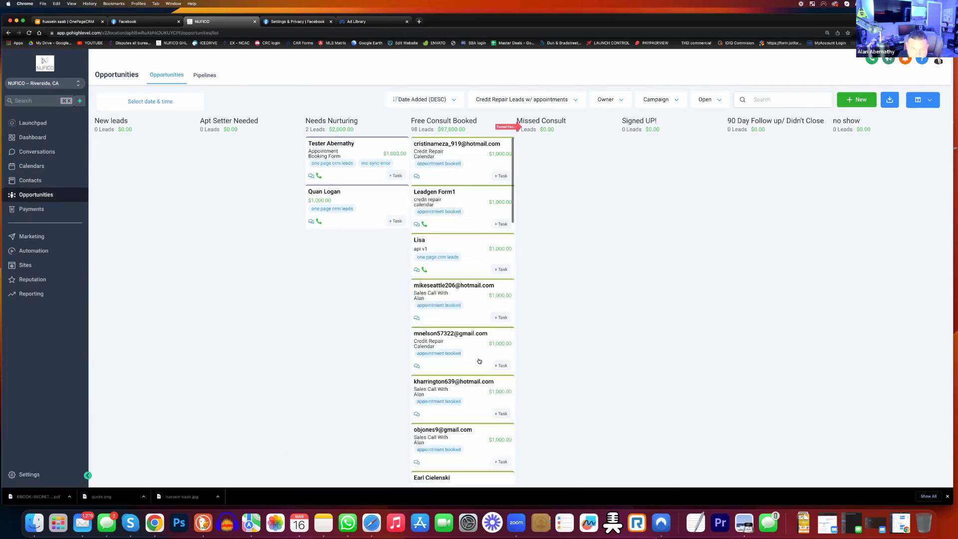
click(561, 103)
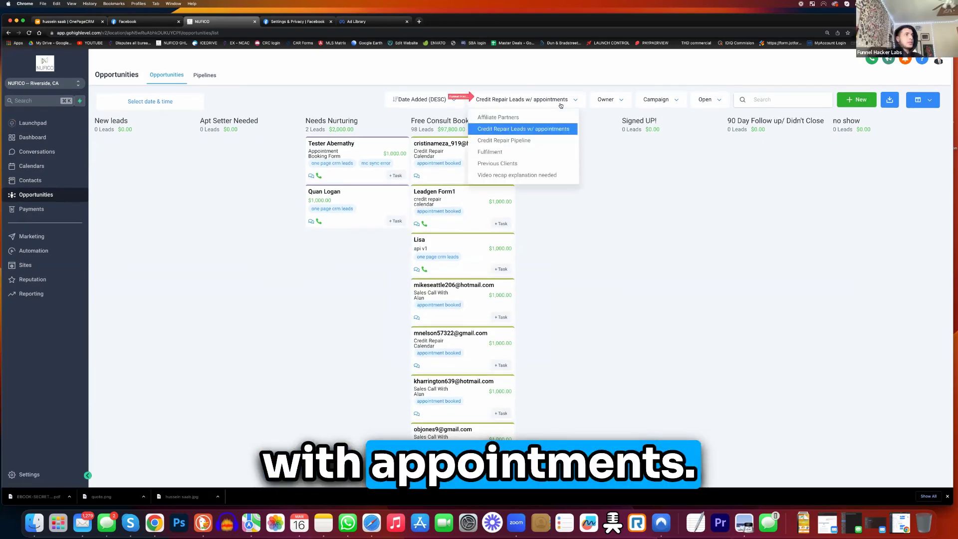
click(528, 141)
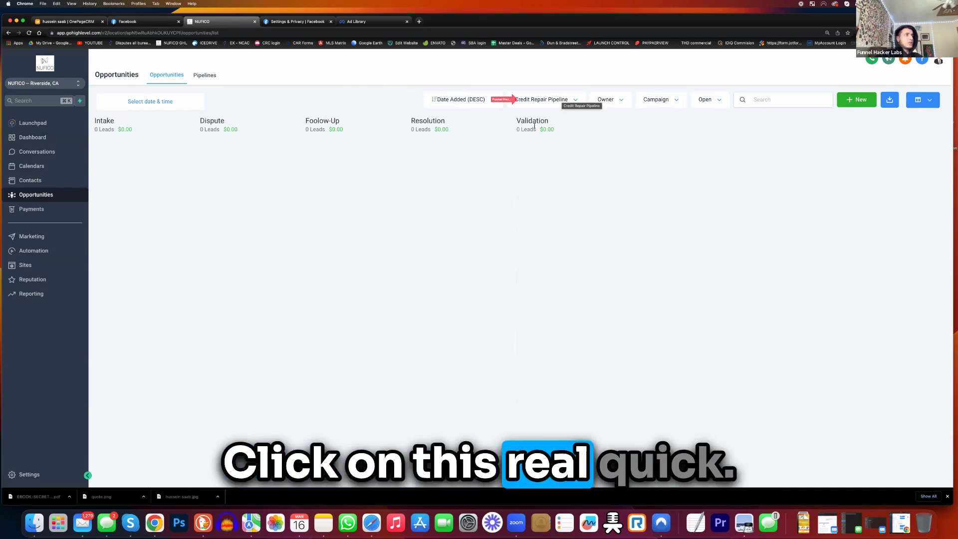
View the Fulfilment and Previous Clients boards, then go to the Pipelines list page
click(555, 100)
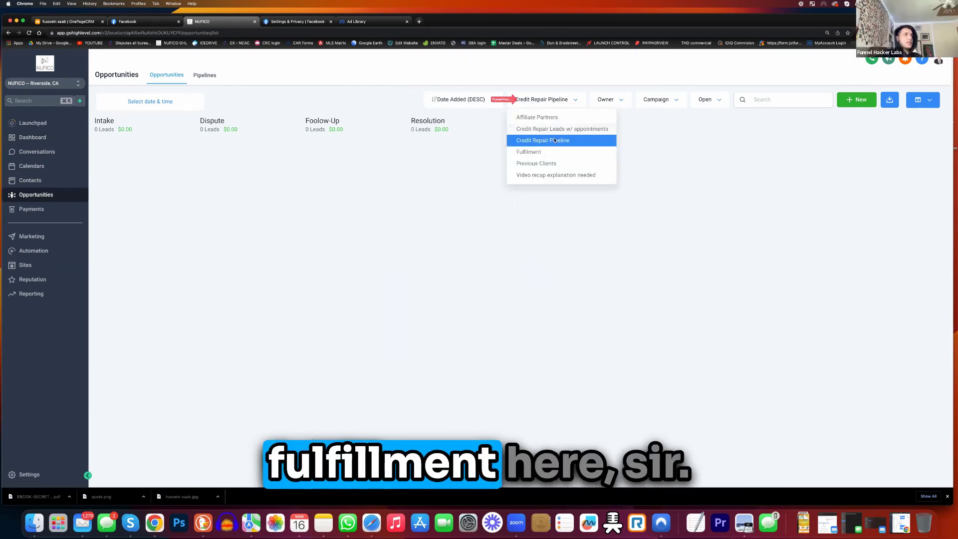
click(551, 152)
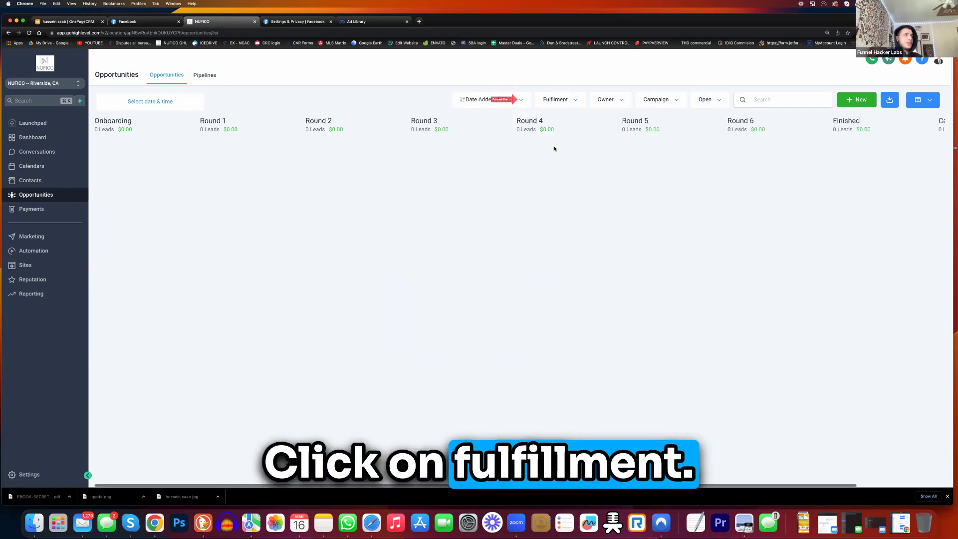
click(558, 100)
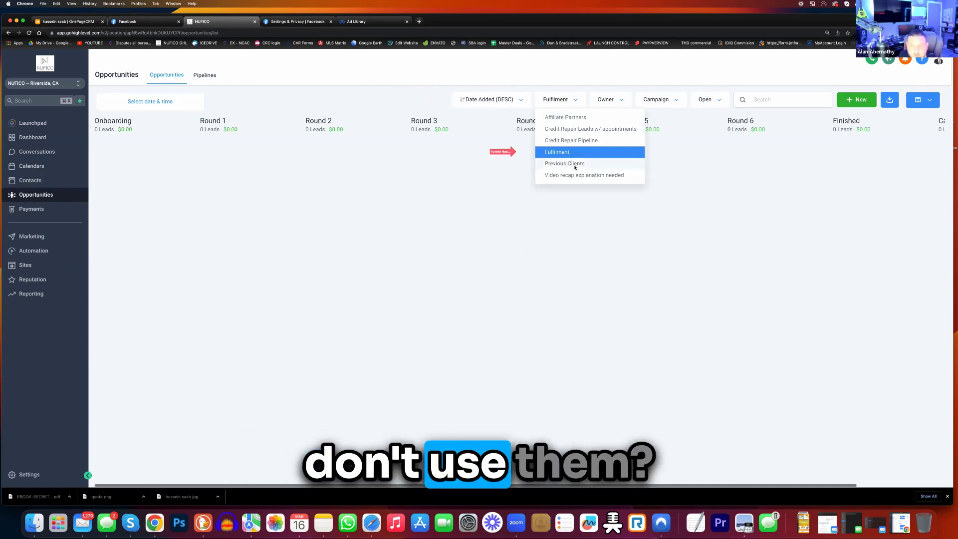
click(575, 164)
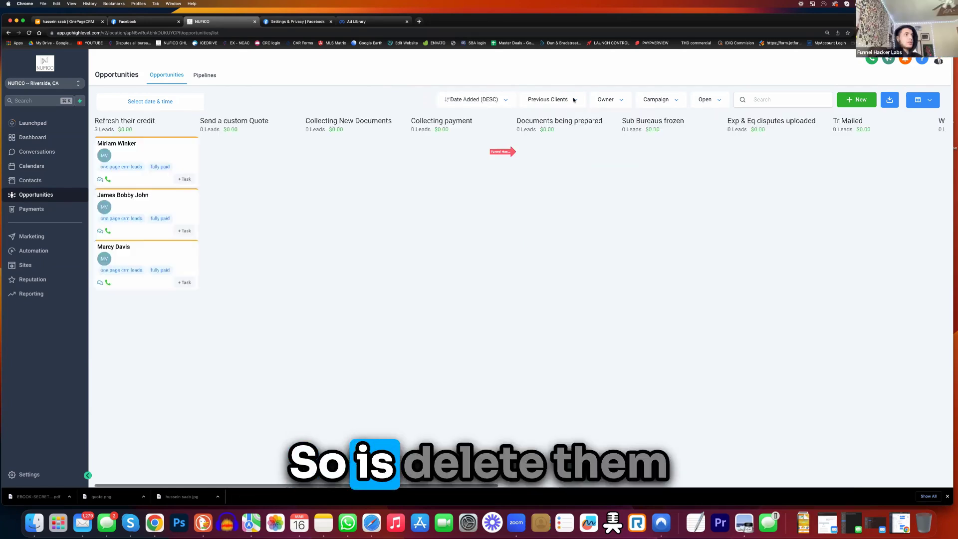
click(574, 100)
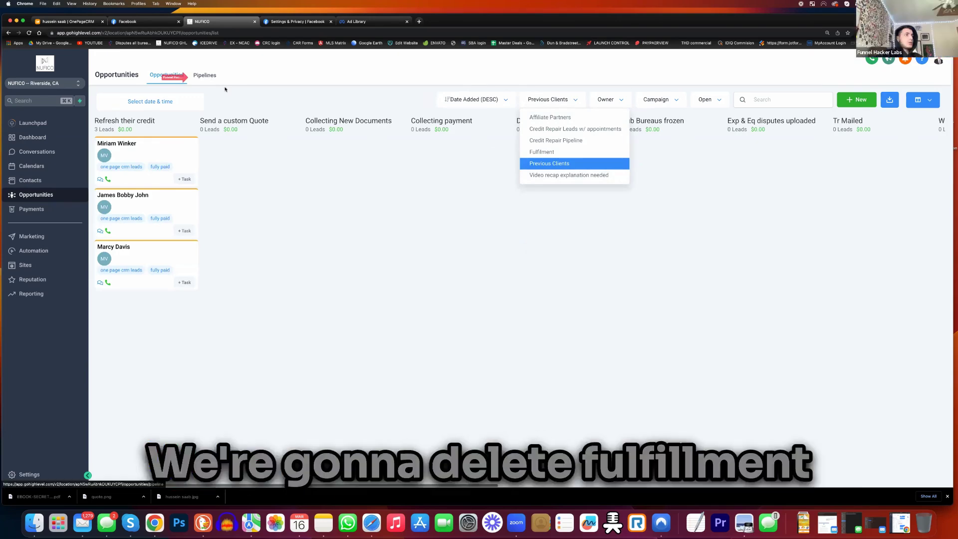
click(209, 75)
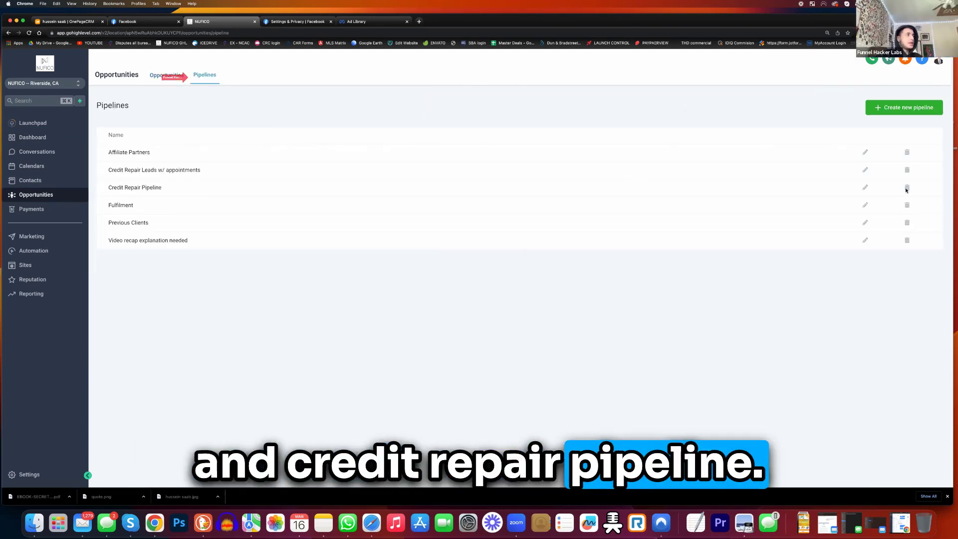
Delete the Fulfilment and Credit Repair Pipeline pipelines, then go to Automation workflows
click(907, 206)
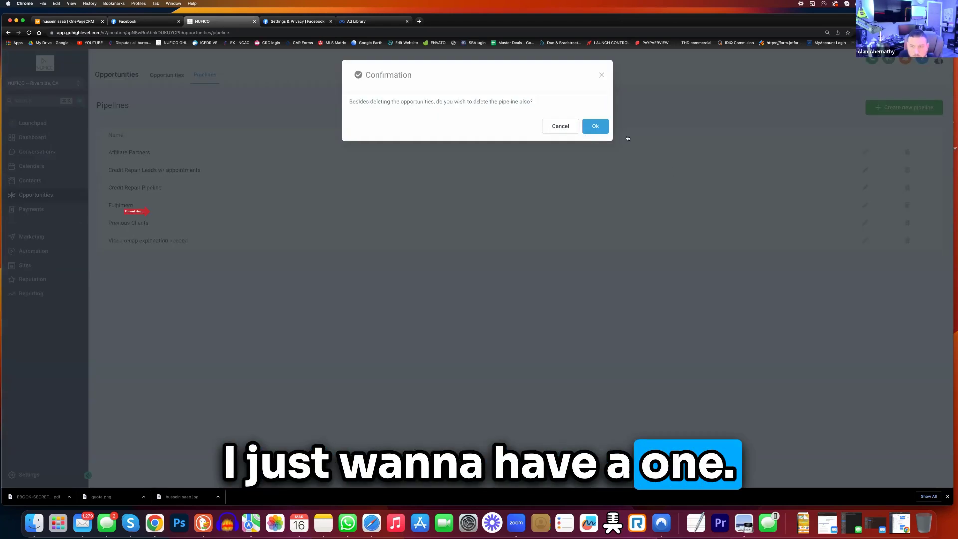
click(619, 149)
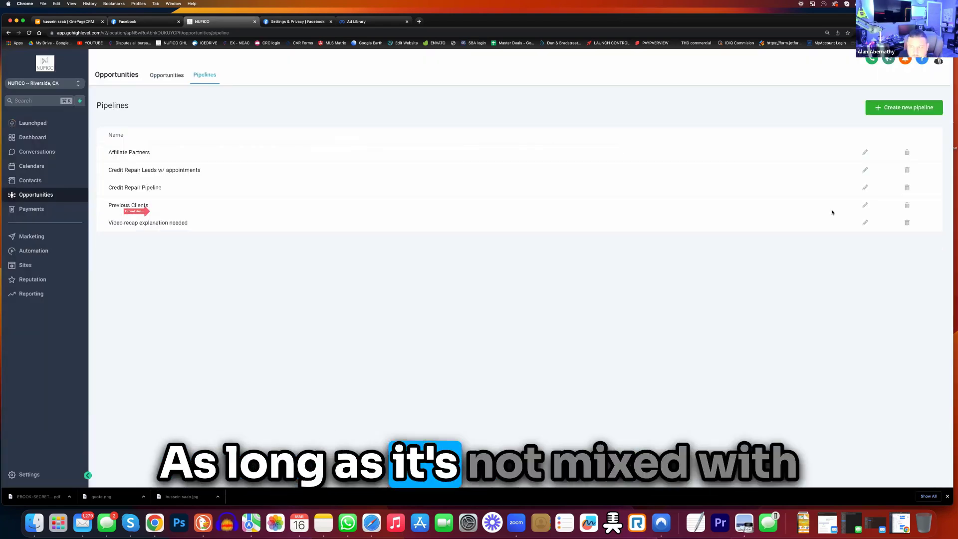
click(908, 188)
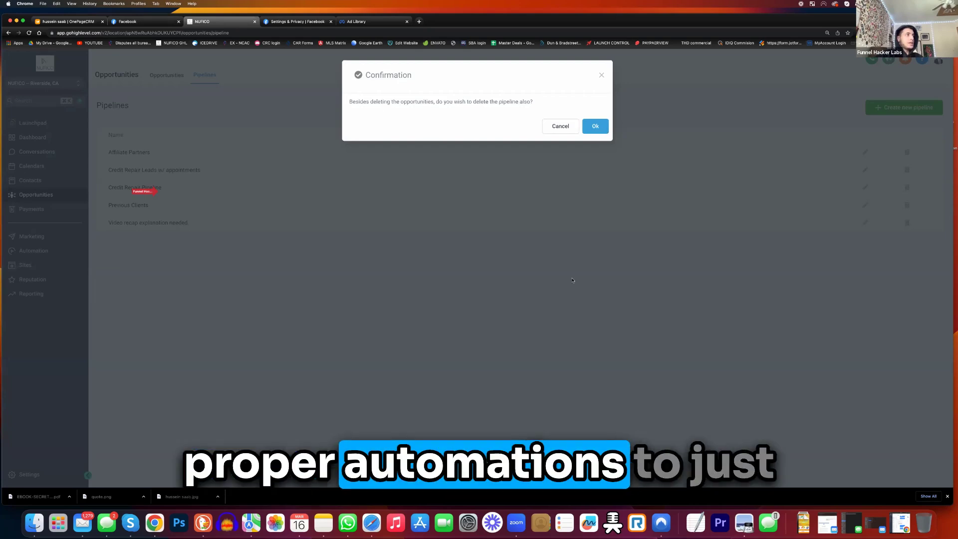
click(551, 275)
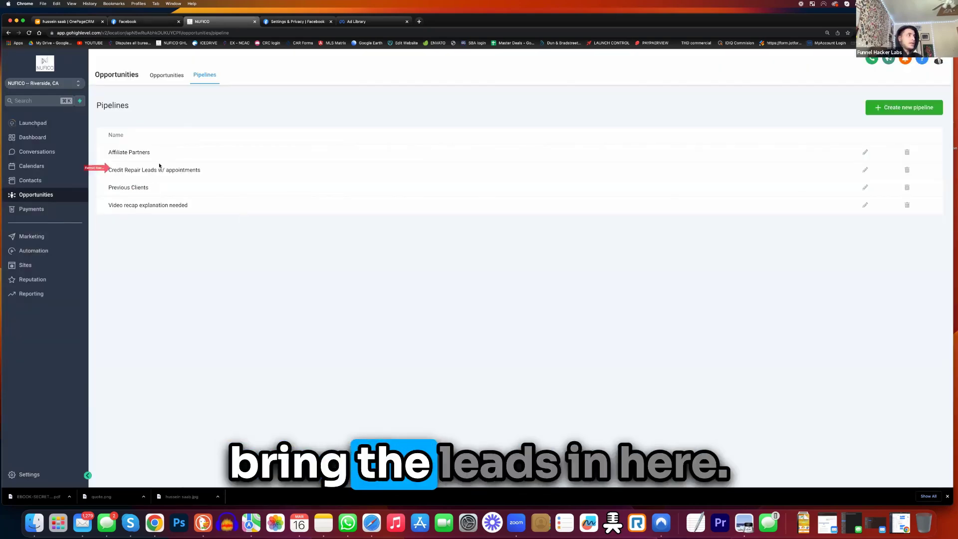
click(41, 255)
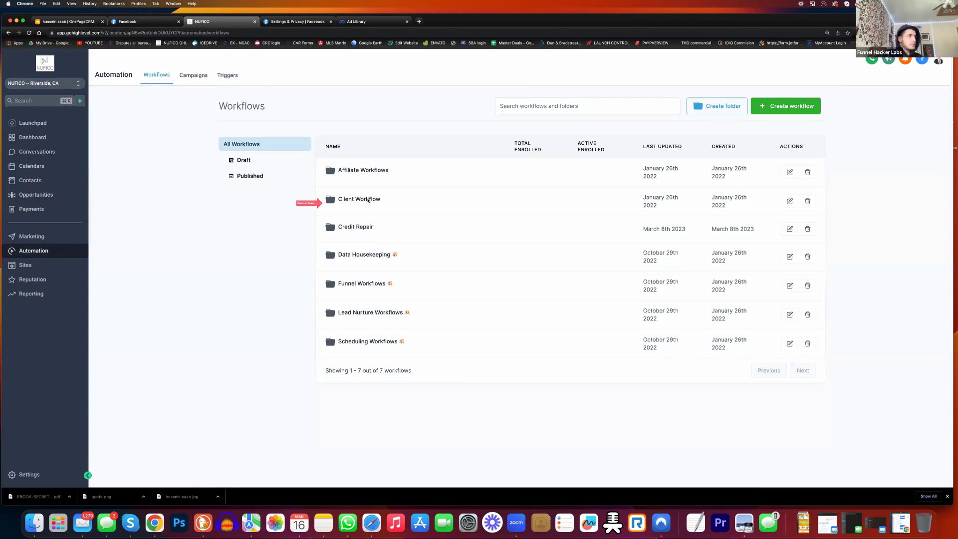
click(424, 210)
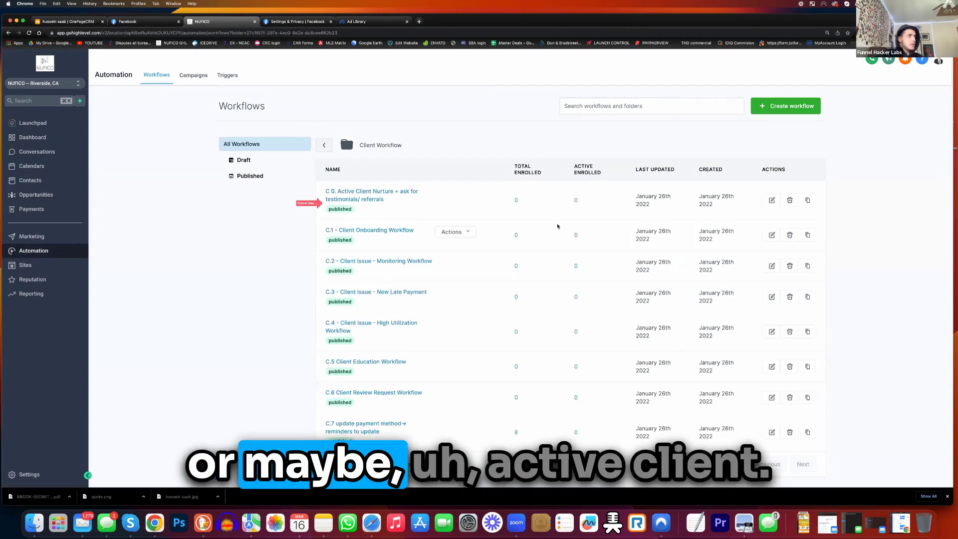
triple_click(659, 376)
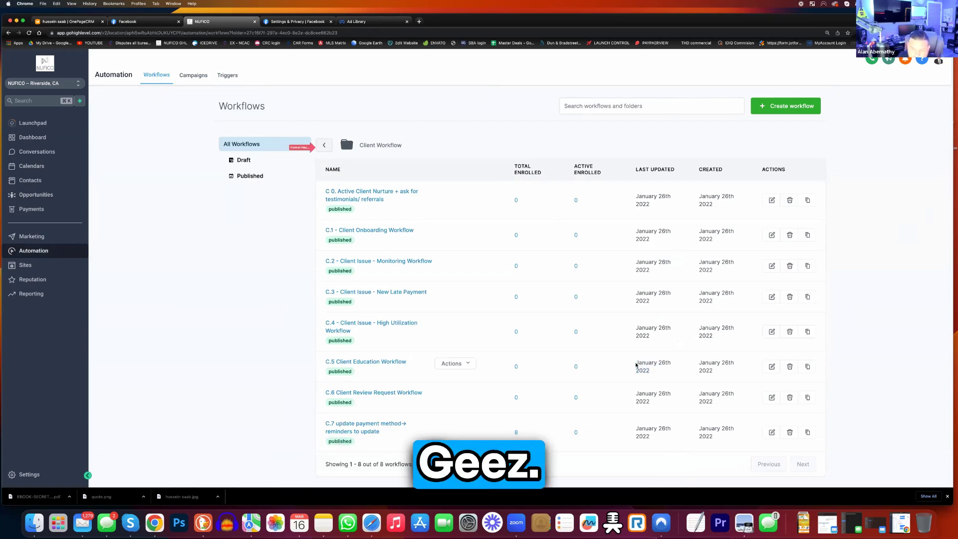
drag(636, 366, 651, 371)
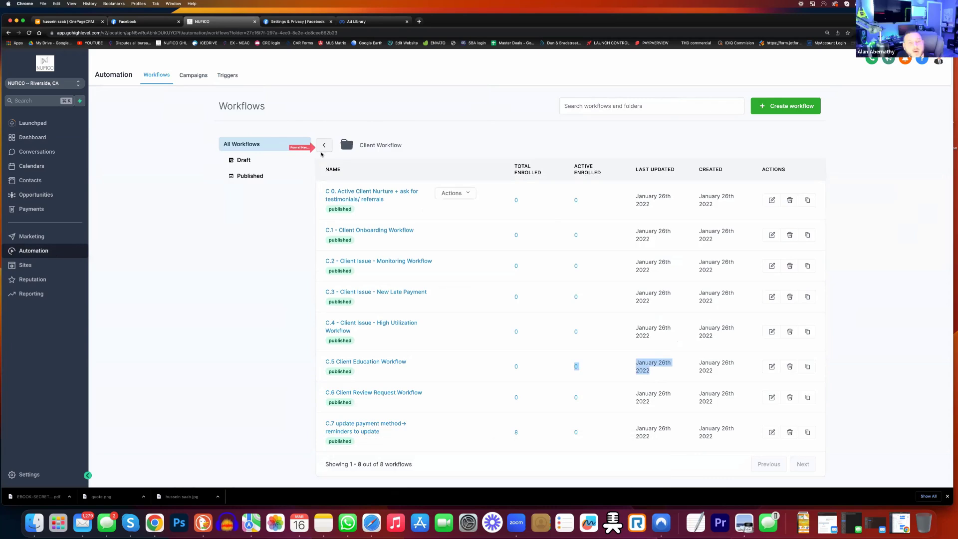
click(324, 146)
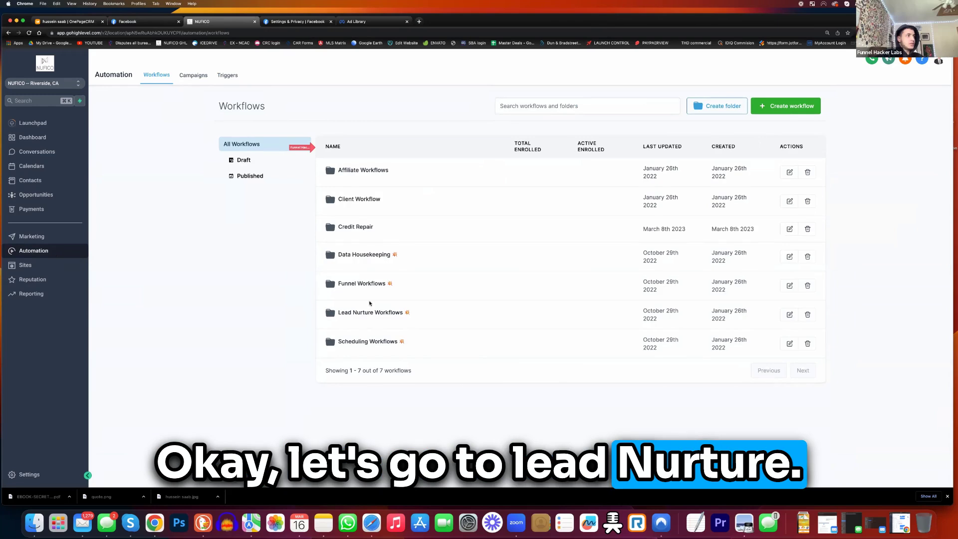
Review the seven workflows in Lead Nurture Workflows, then return to All Workflows
click(488, 315)
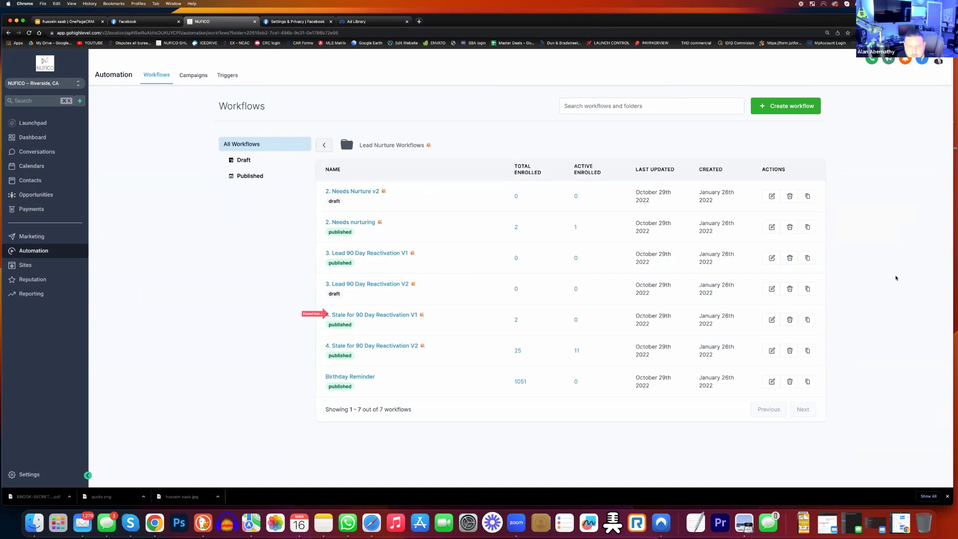
mouse_move(360, 377)
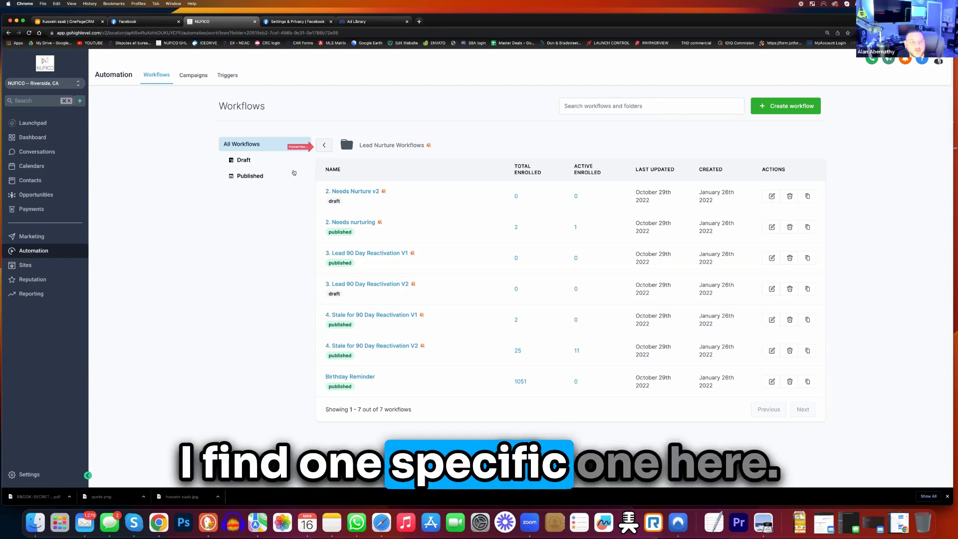
click(324, 145)
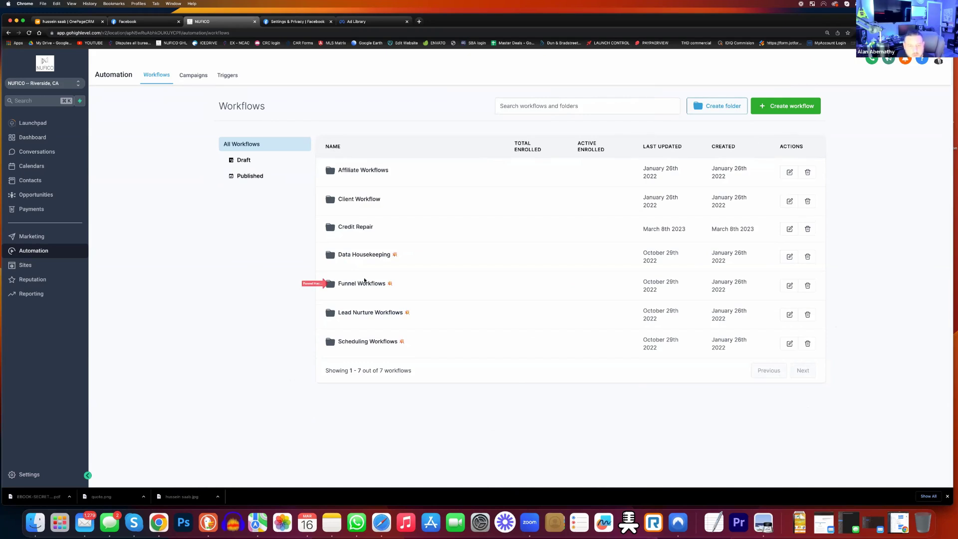
Open the Funnel Workflows folder showing its 2 published and 2 draft workflows
click(365, 282)
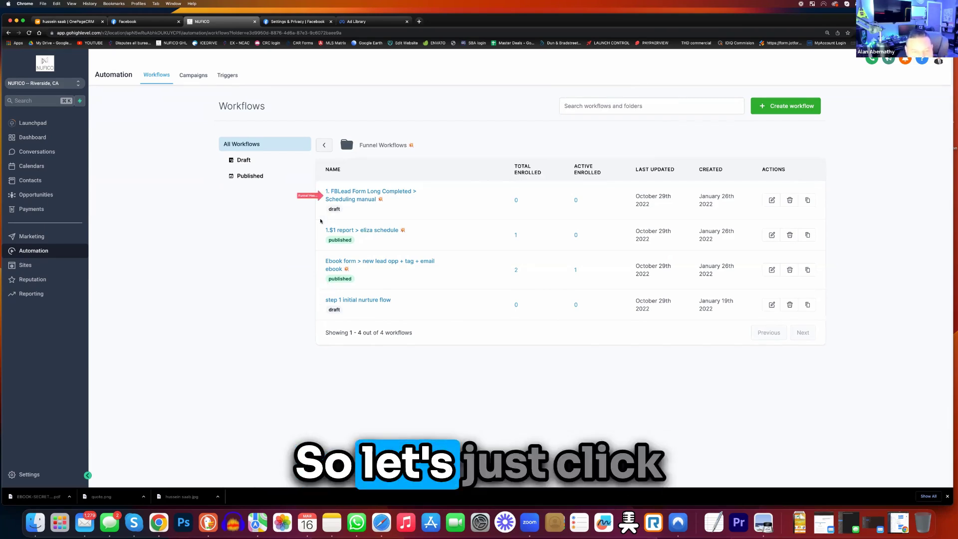
Open the '1. FBLead Form Long Completed' workflow and show its Form Submitted trigger's type list
click(378, 199)
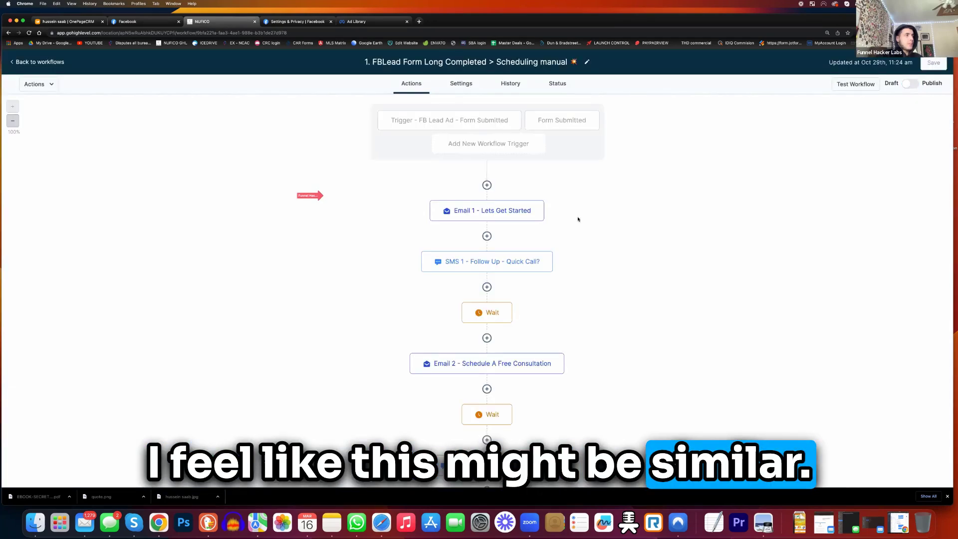
scroll(531, 241, down, 1)
click(544, 241)
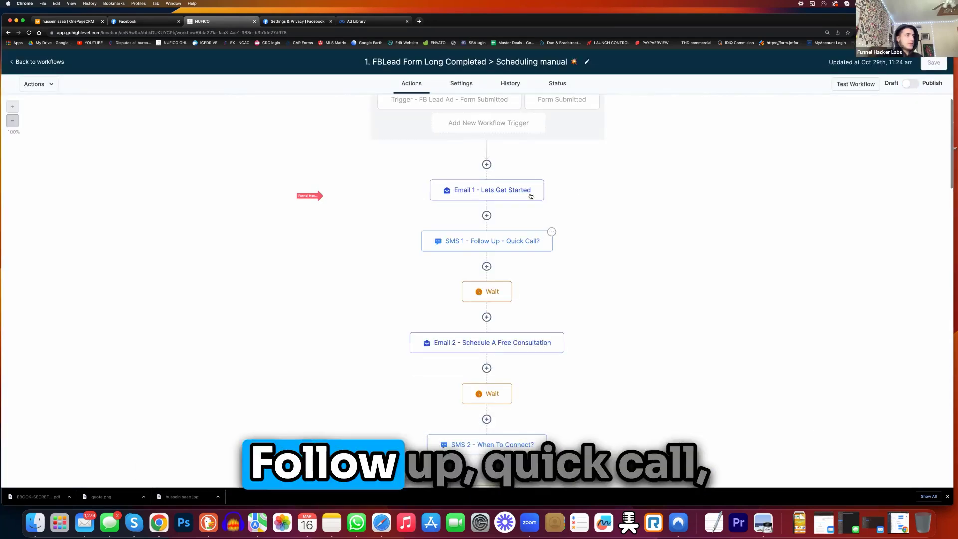
scroll(826, 233, down, 1)
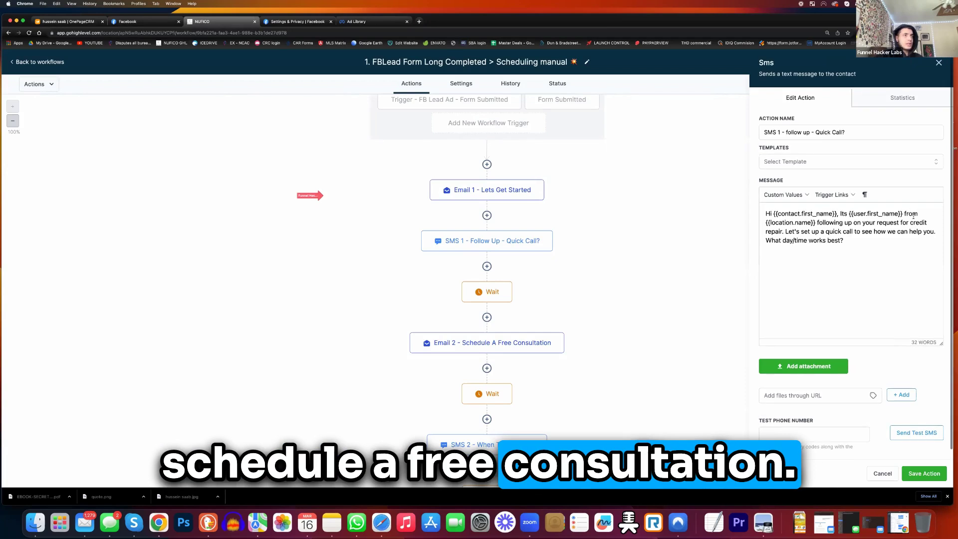
scroll(826, 233, down, 1)
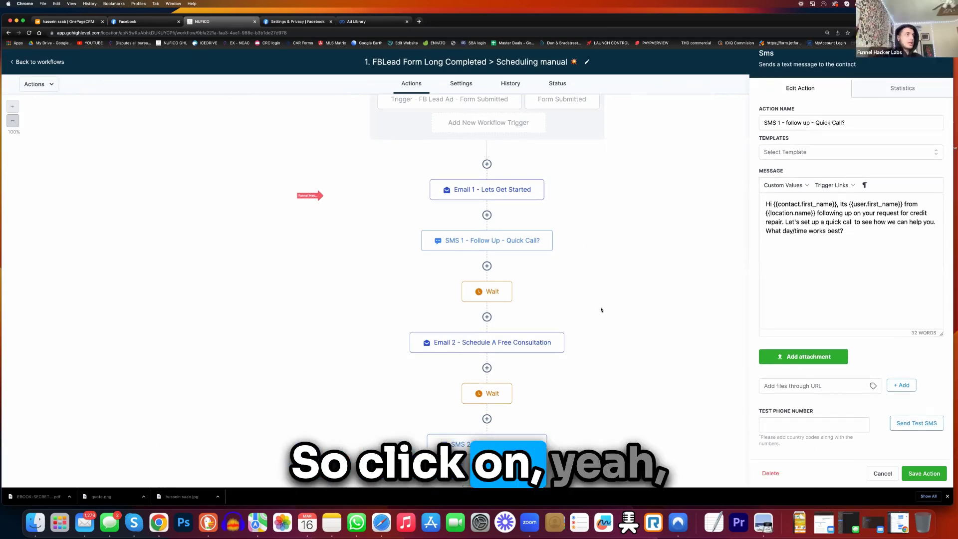
scroll(589, 305, down, 10)
scroll(563, 122, up, 10)
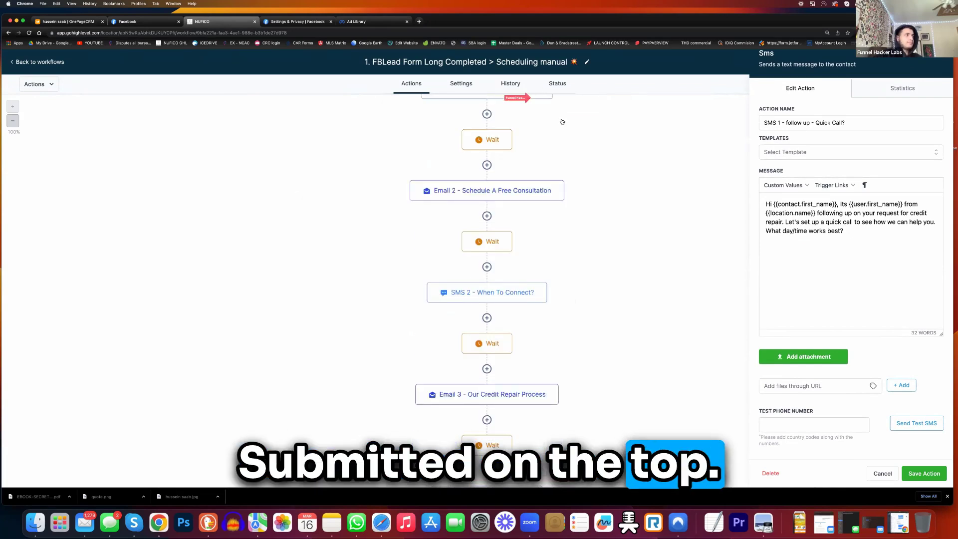
click(563, 121)
click(686, 124)
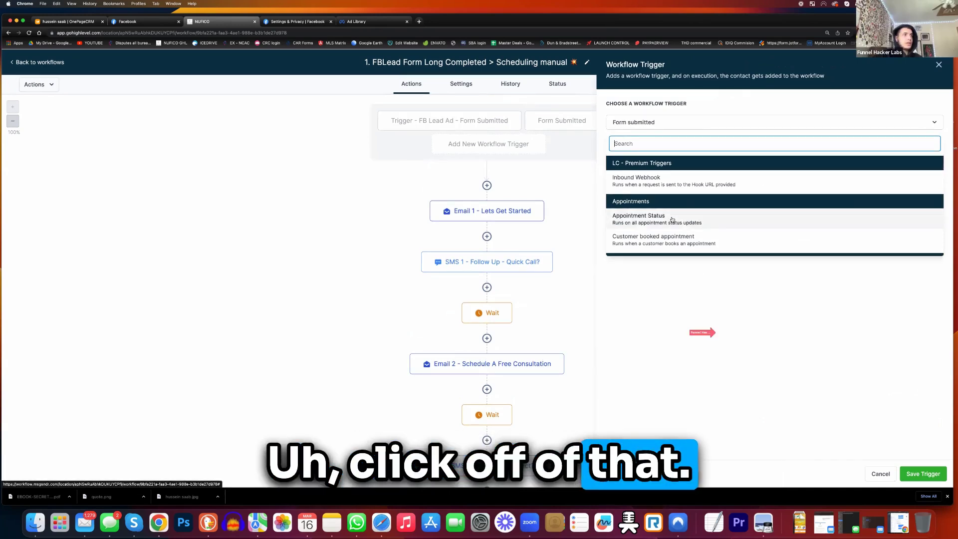
click(539, 224)
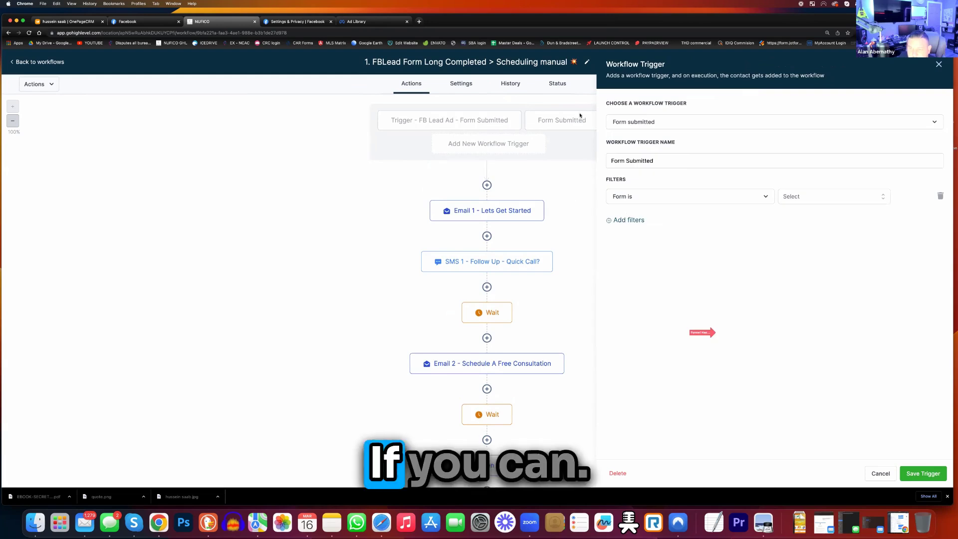
click(938, 64)
click(562, 120)
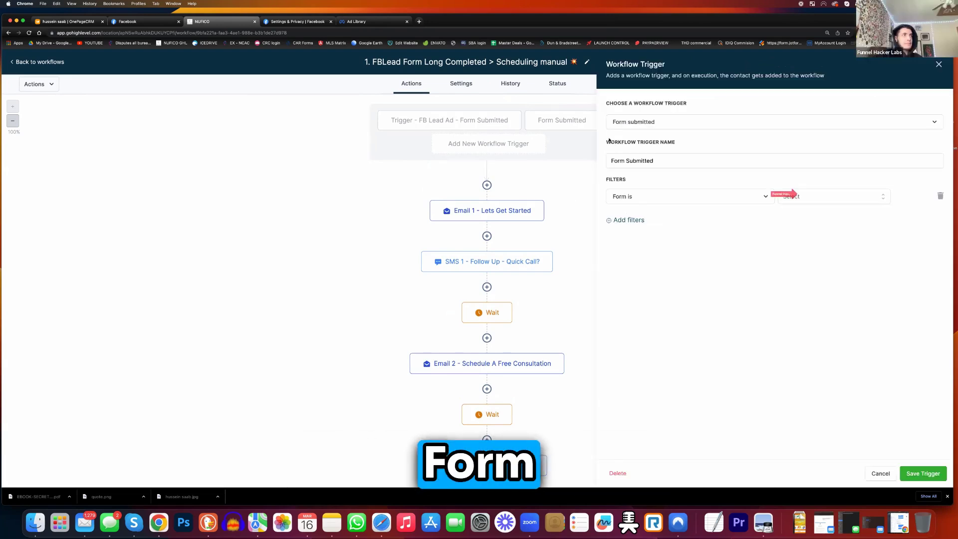
click(840, 197)
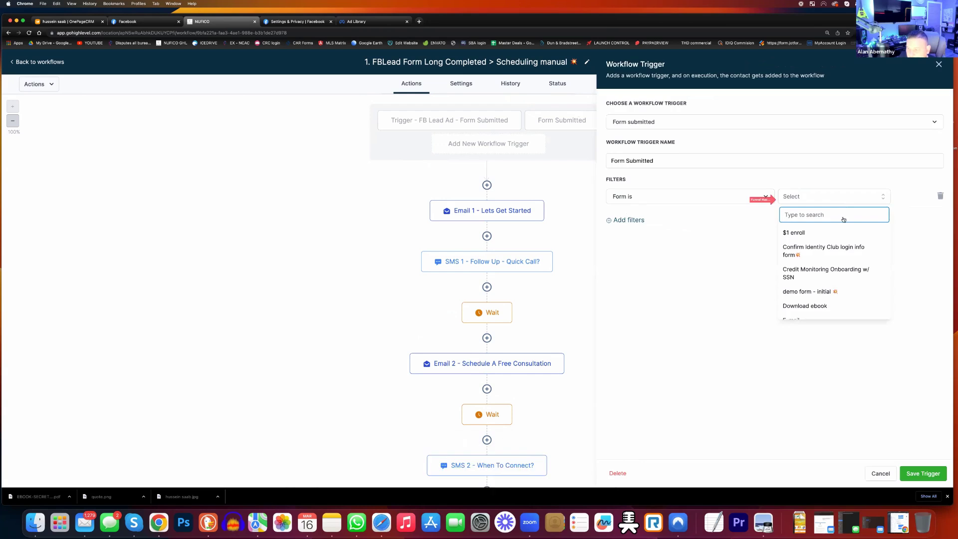
scroll(843, 217, down, 2)
scroll(847, 247, down, 2)
scroll(848, 250, up, 3)
scroll(849, 274, down, 10)
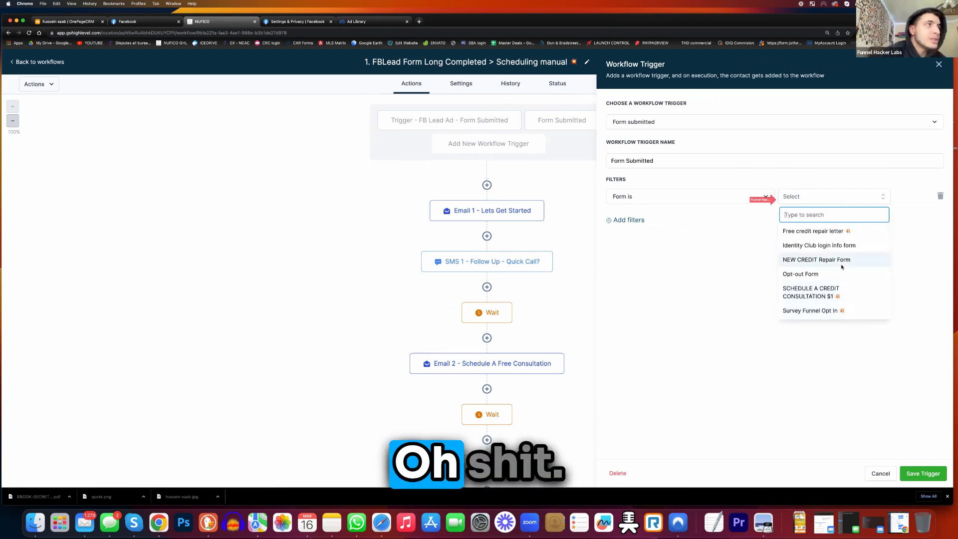
scroll(843, 270, up, 1)
scroll(842, 267, up, 3)
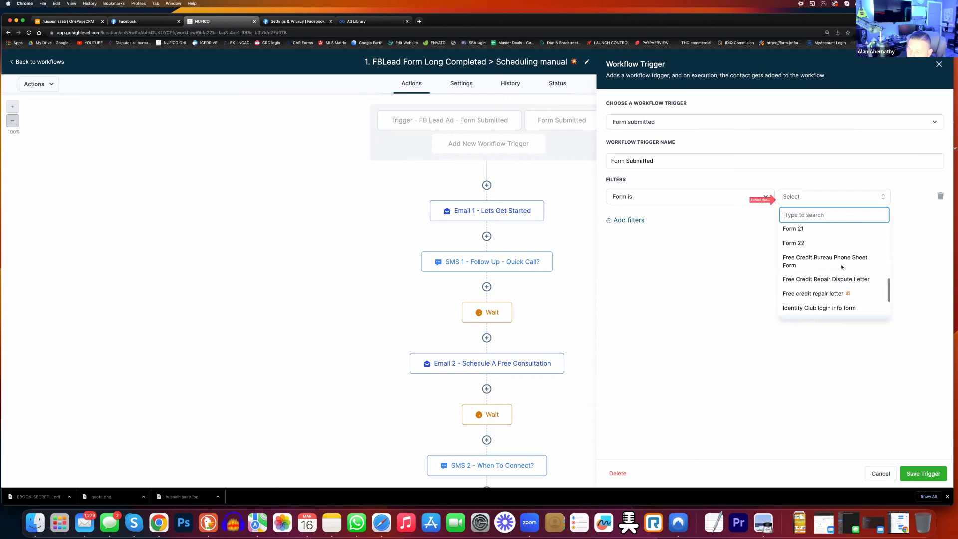
scroll(842, 267, down, 1)
scroll(849, 280, up, 2)
scroll(853, 289, up, 1)
scroll(853, 289, up, 3)
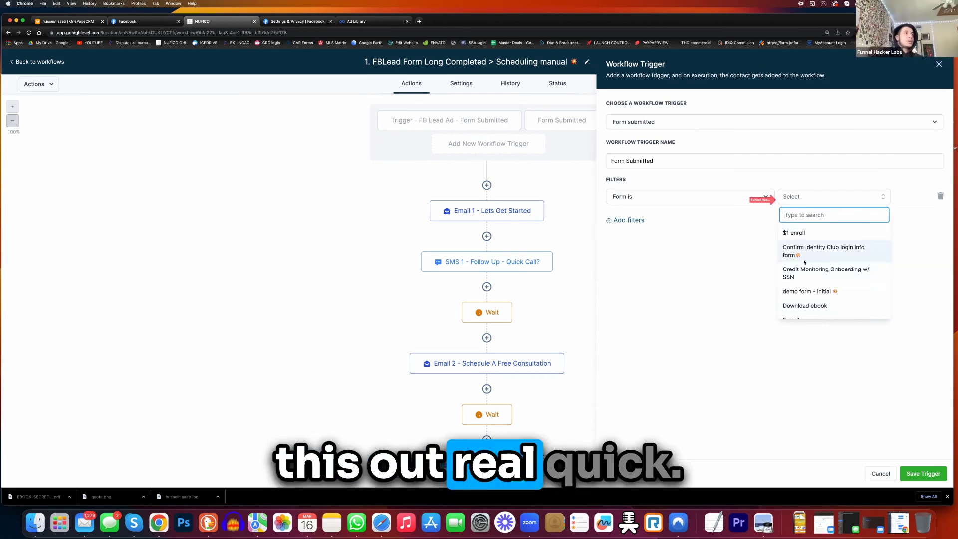
click(402, 107)
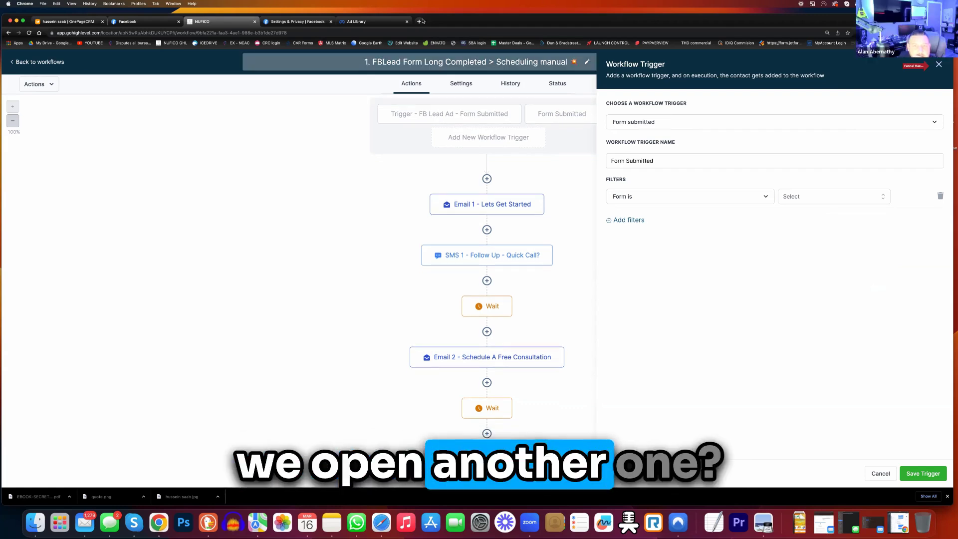
In a new tab, check the Sites Forms list, then show the Funnels list
key(super+t)
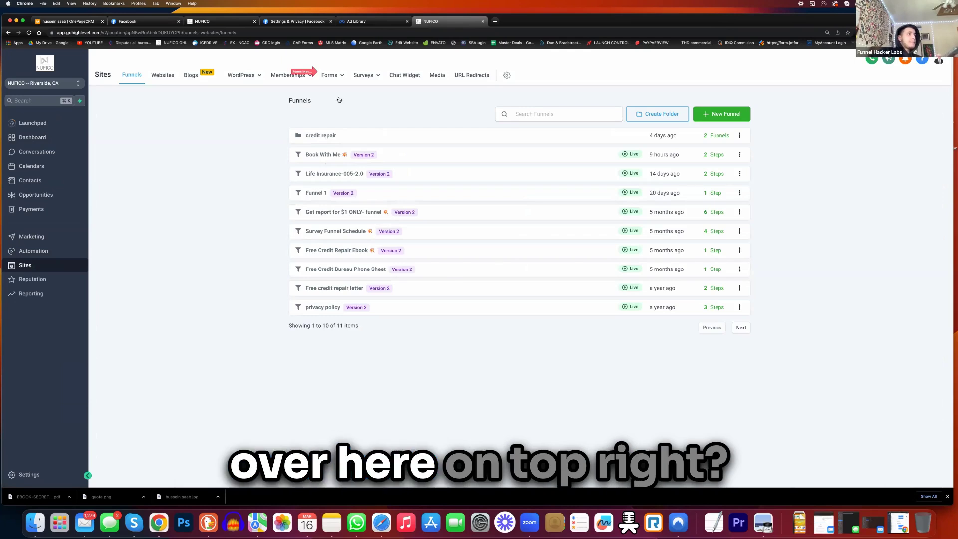
click(329, 77)
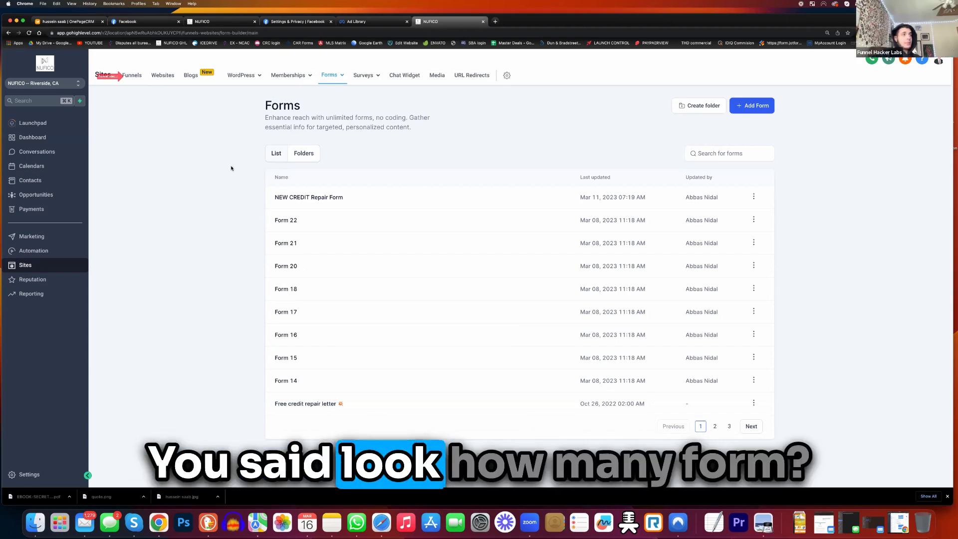
click(126, 75)
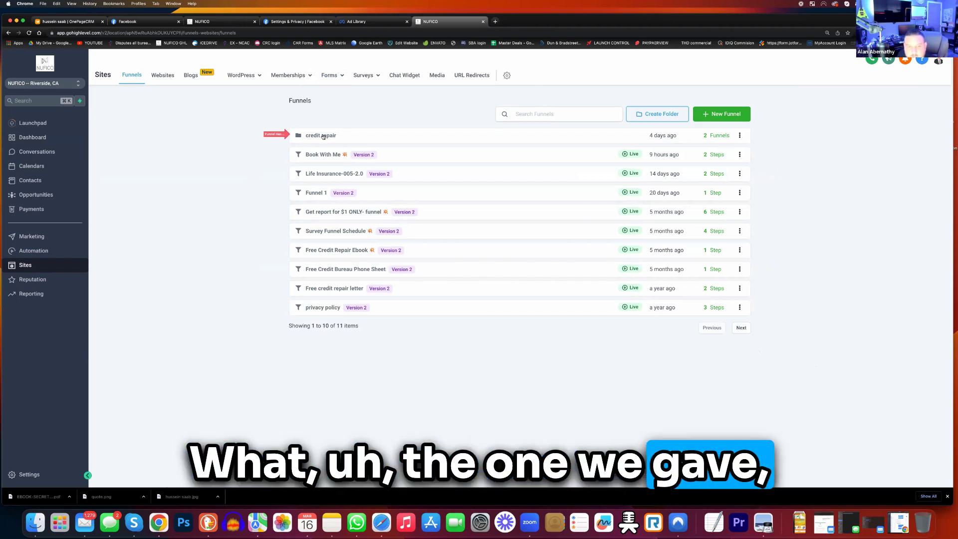
Open Credit Repair Funnel from the credit repair folder and edit its Home step
click(499, 135)
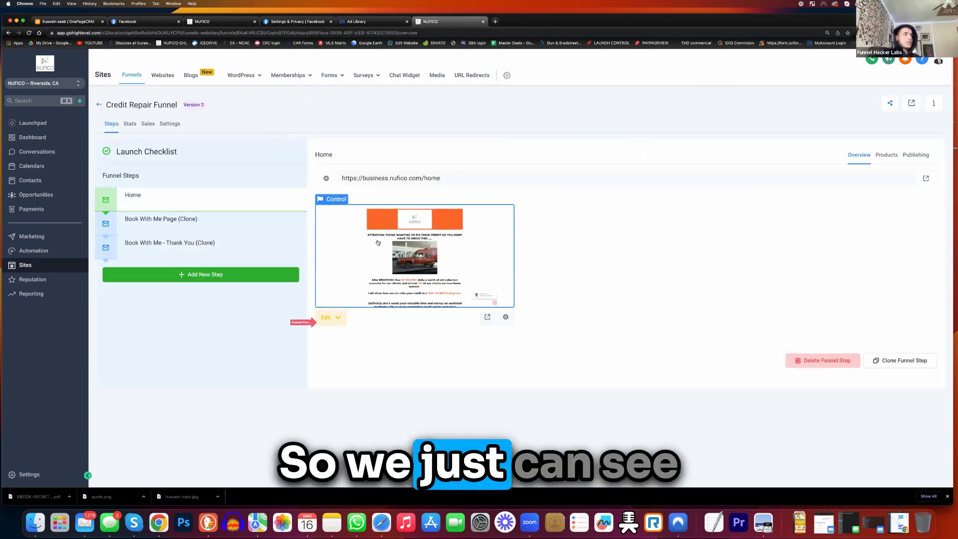
click(338, 319)
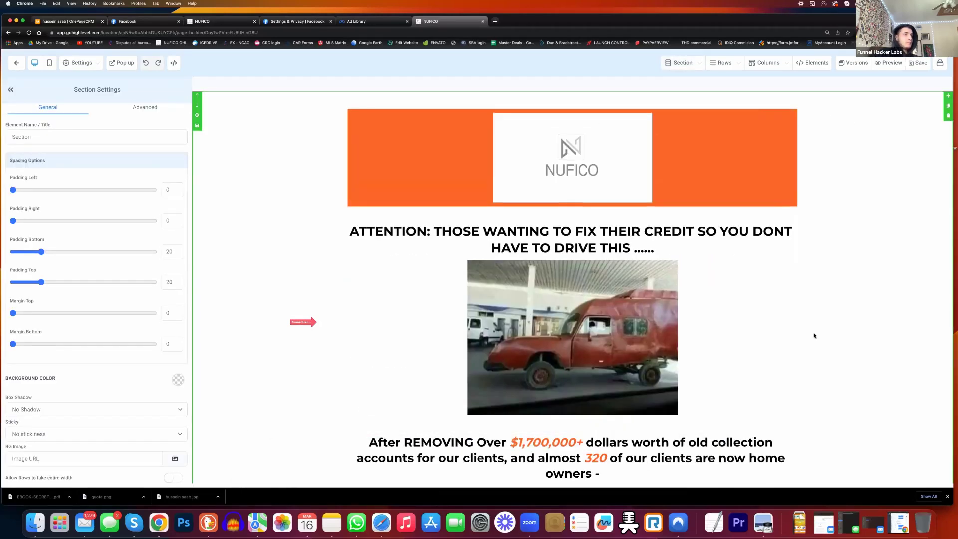
Confirm the landing page's main form is set to NEW CREDIT Repair Form
scroll(801, 339, down, 20)
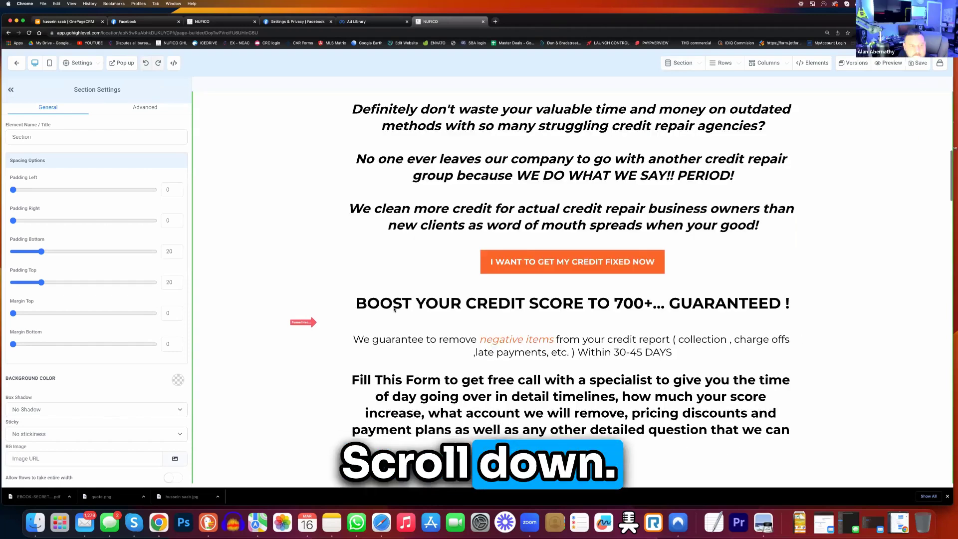
click(551, 342)
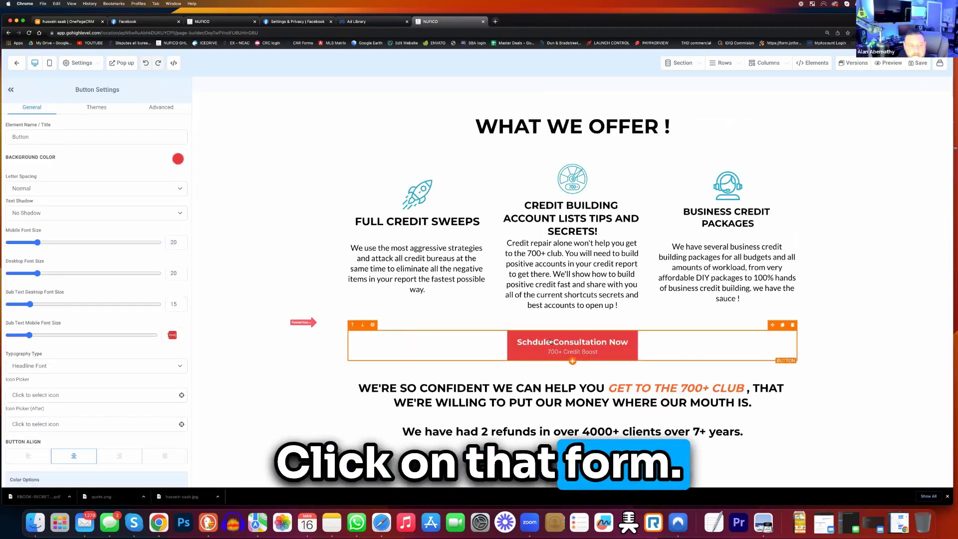
scroll(136, 330, down, 10)
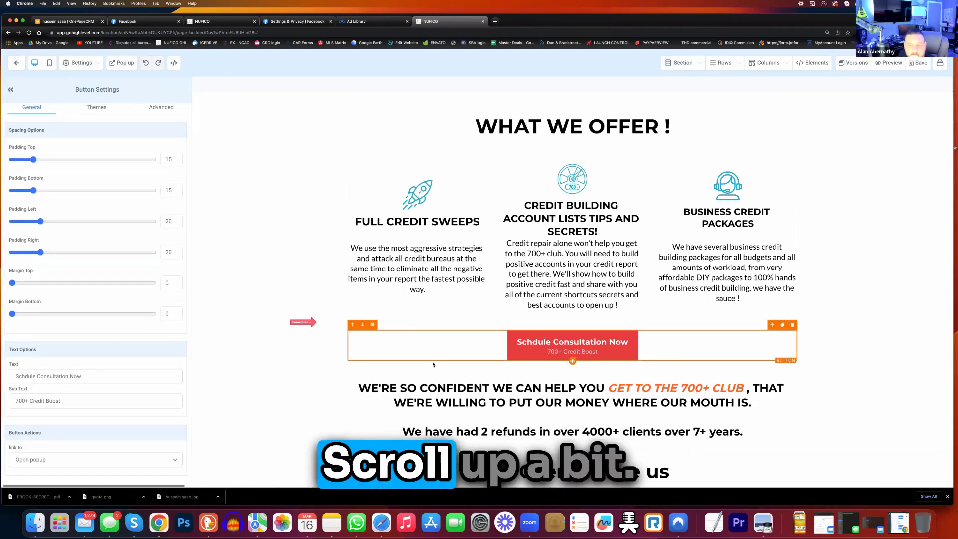
scroll(433, 365, up, 5)
click(533, 323)
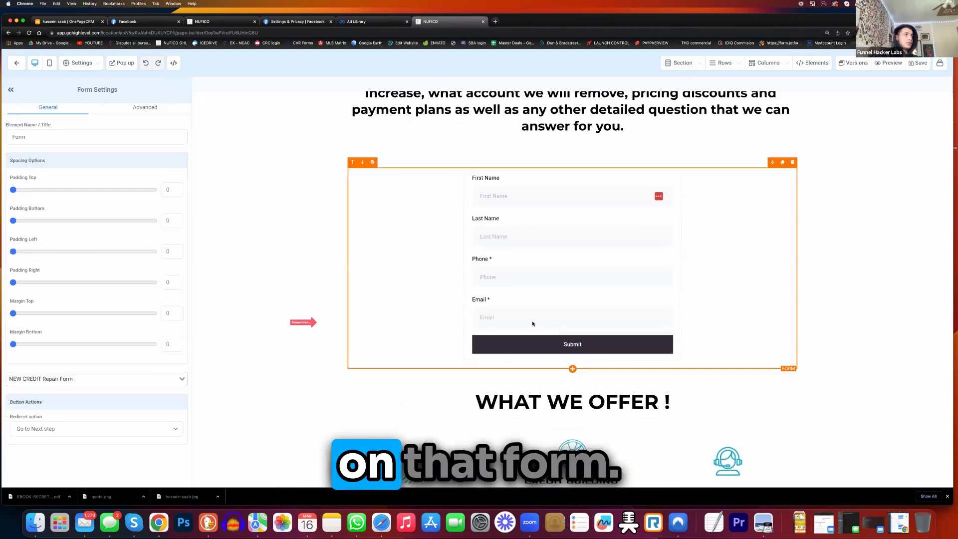
click(75, 379)
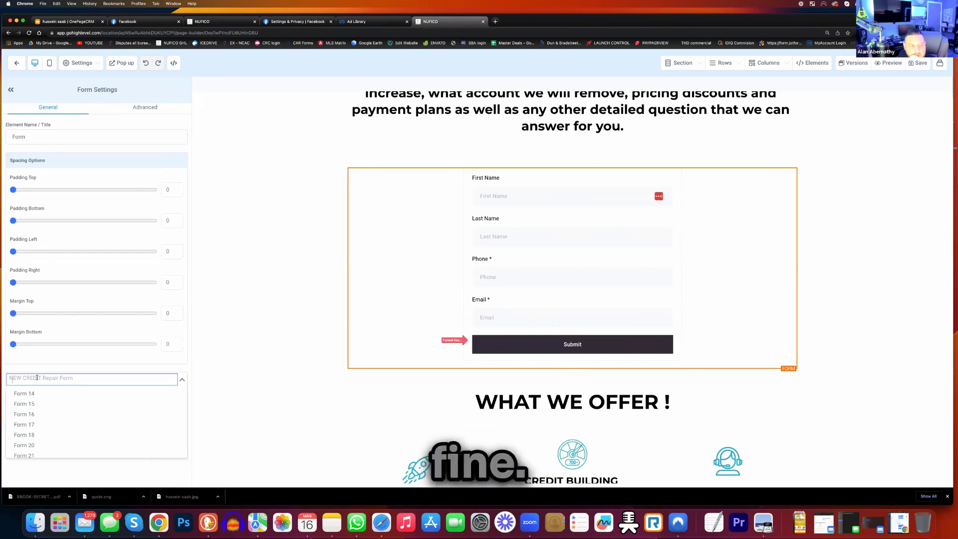
click(182, 379)
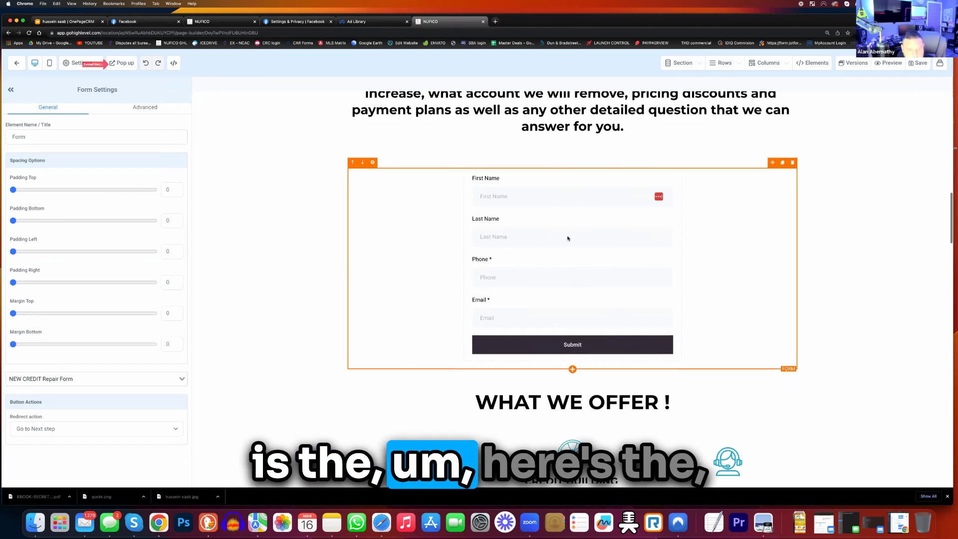
Open the page's popup and check that its form is also NEW CREDIT Repair Form
scroll(569, 240, down, 2)
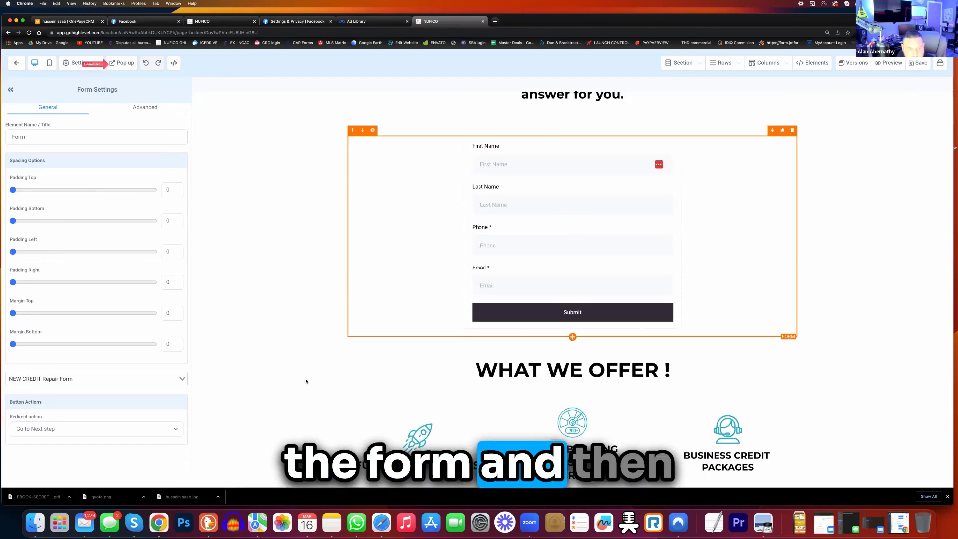
scroll(524, 321, up, 2)
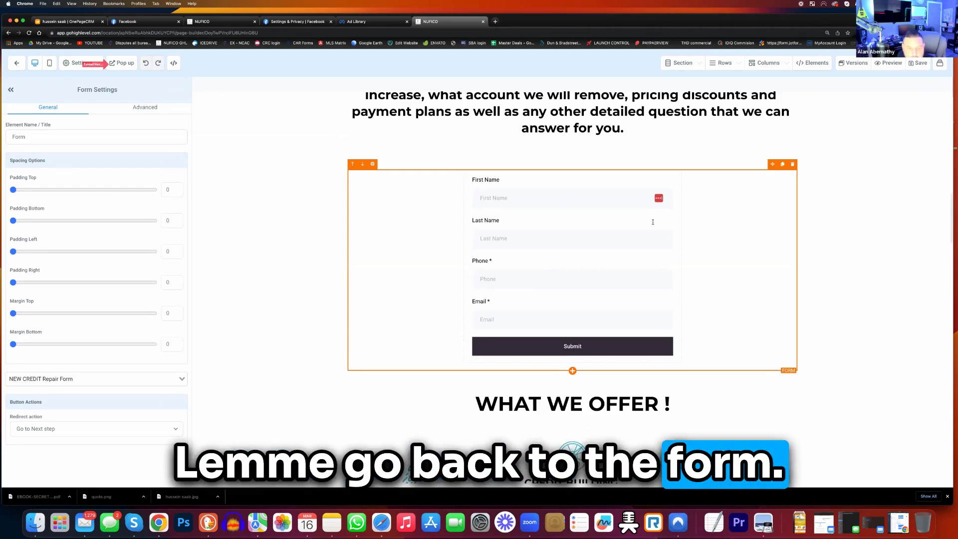
scroll(653, 222, up, 2)
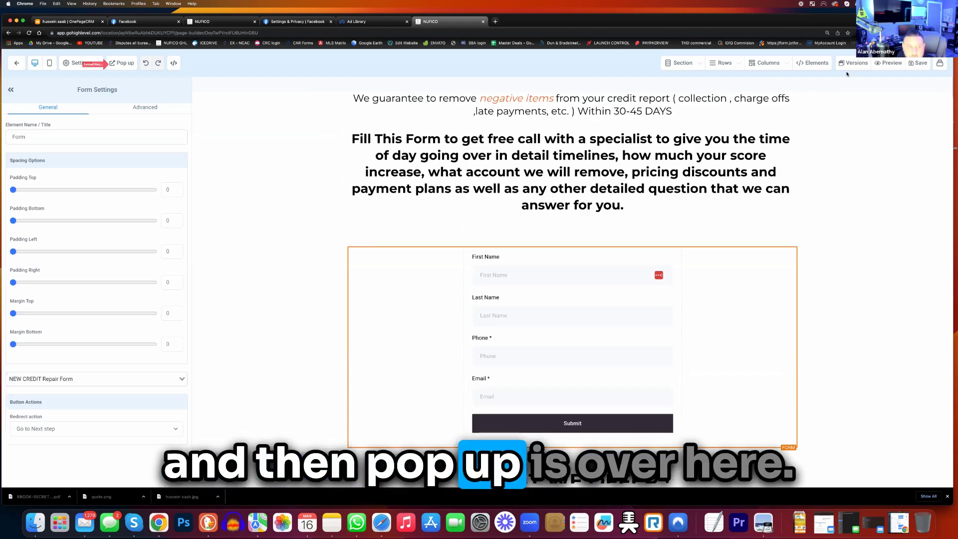
click(115, 63)
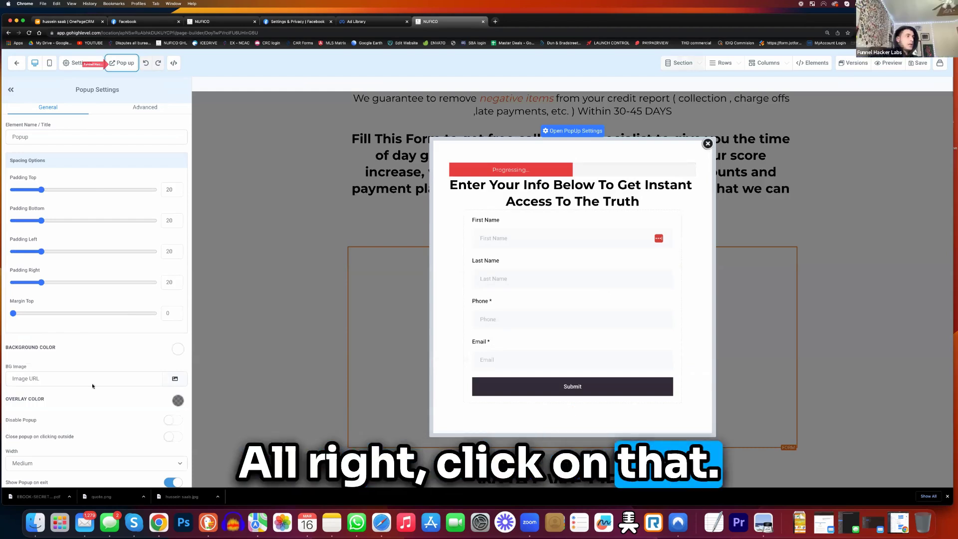
click(579, 339)
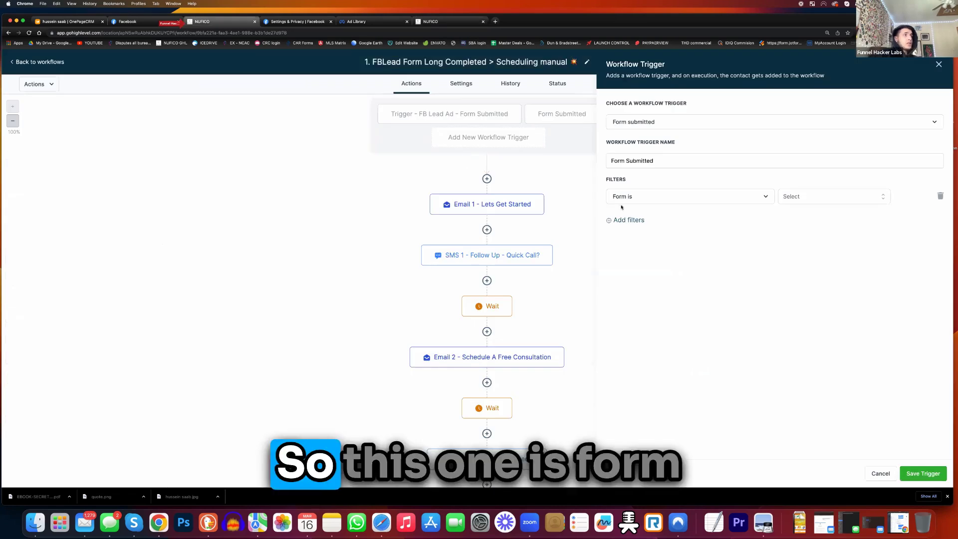
Set the Form Submitted trigger's 'Form is' filter to NEW CREDIT Repair Form
click(866, 198)
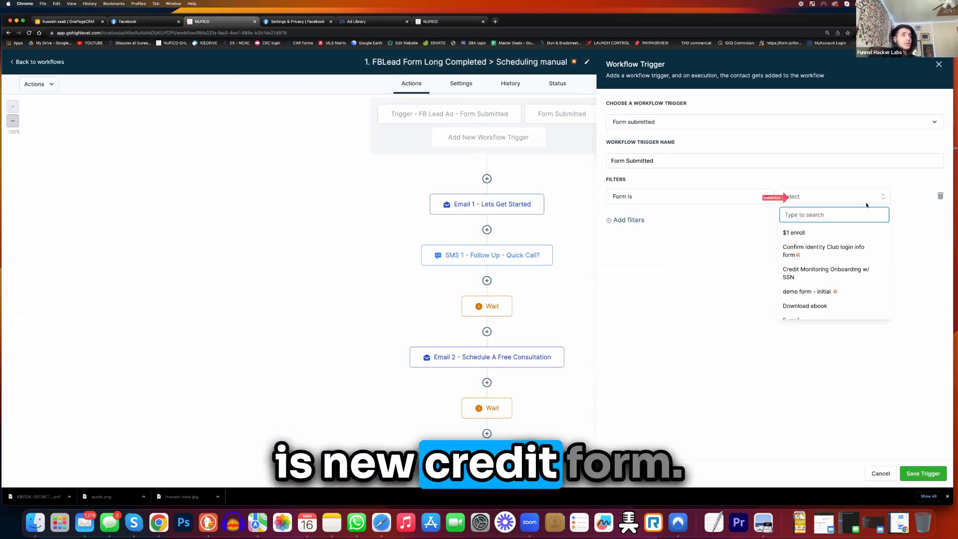
scroll(860, 269, down, 2)
scroll(859, 269, down, 5)
click(860, 269)
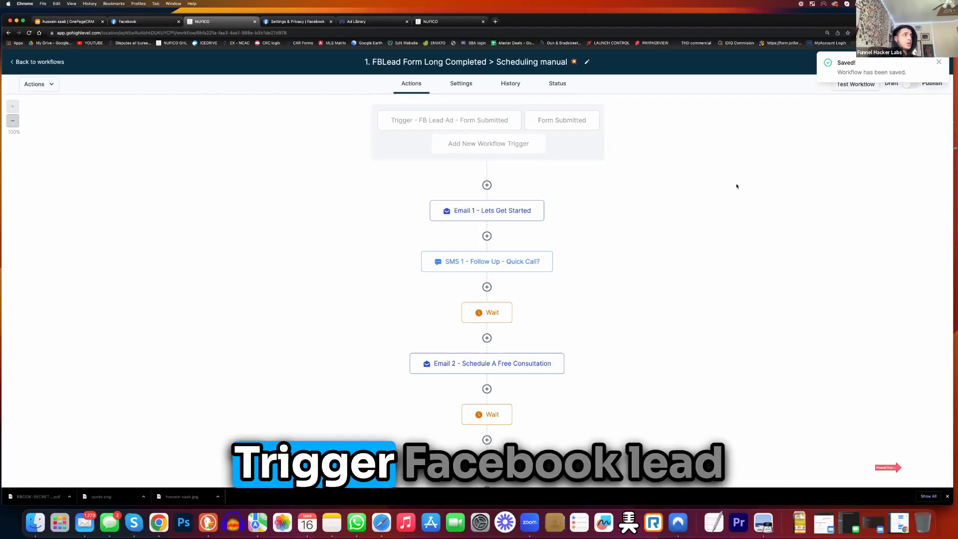
Insert a Create/Update Opportunity action before the Lets Get Started email
click(479, 123)
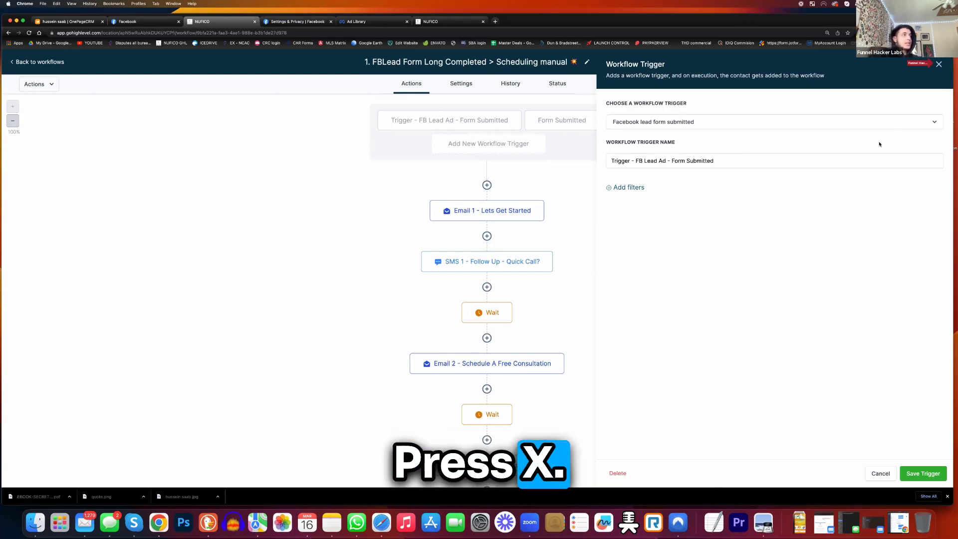
click(939, 64)
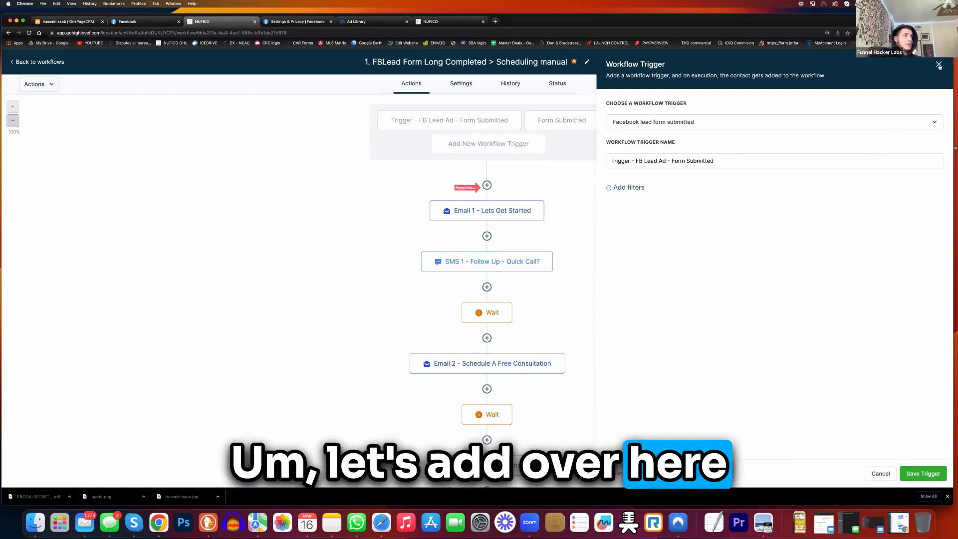
click(487, 185)
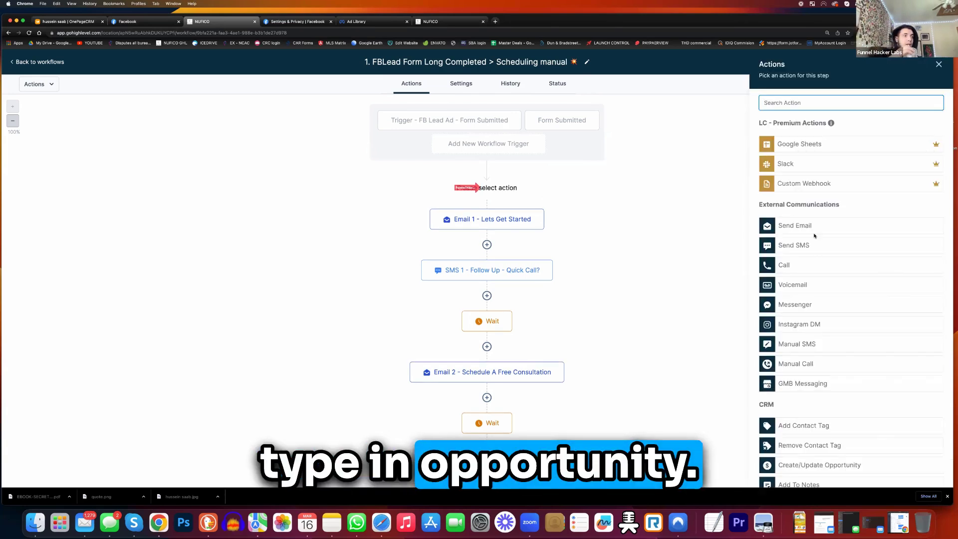
text(OPPURTUNI)
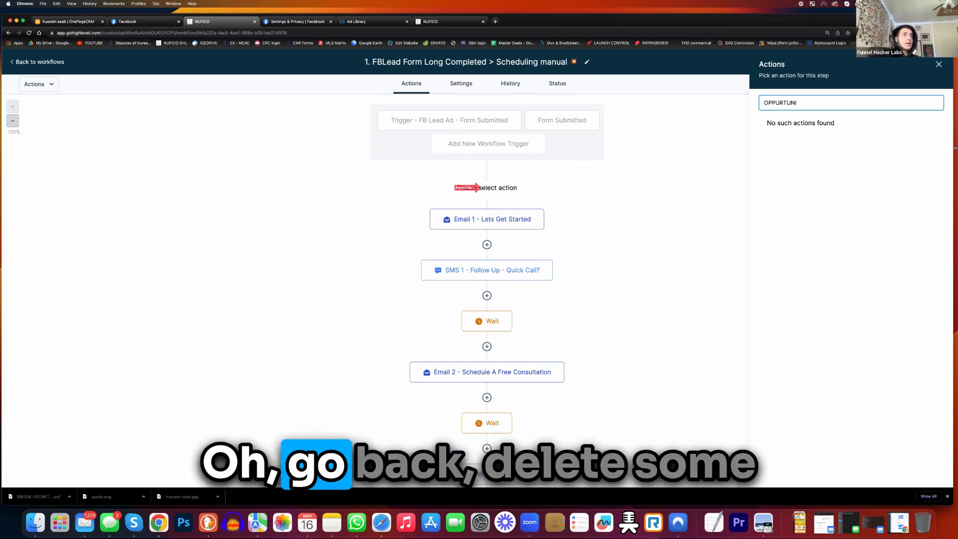
text(U)
key(BackSpace)
key(BackSpace)
key(BackSpace)
key(BackSpace)
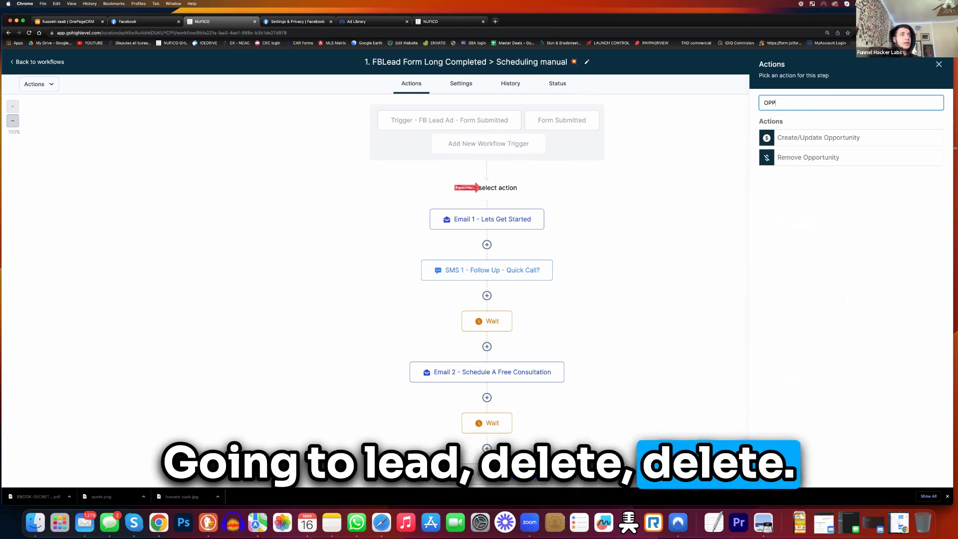
click(812, 139)
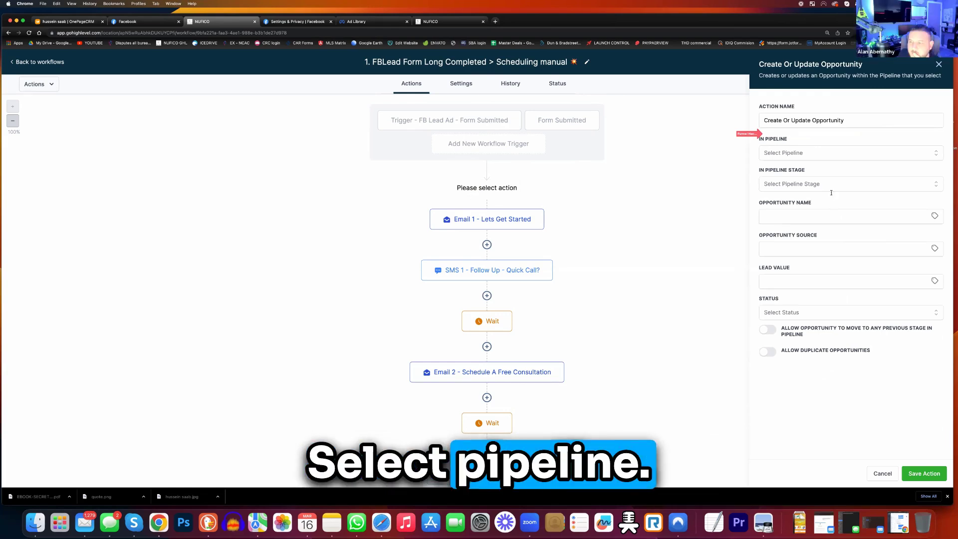
Set the opportunity's pipeline to Credit Repair Leads w/ appointments and its stage to New leads
click(762, 155)
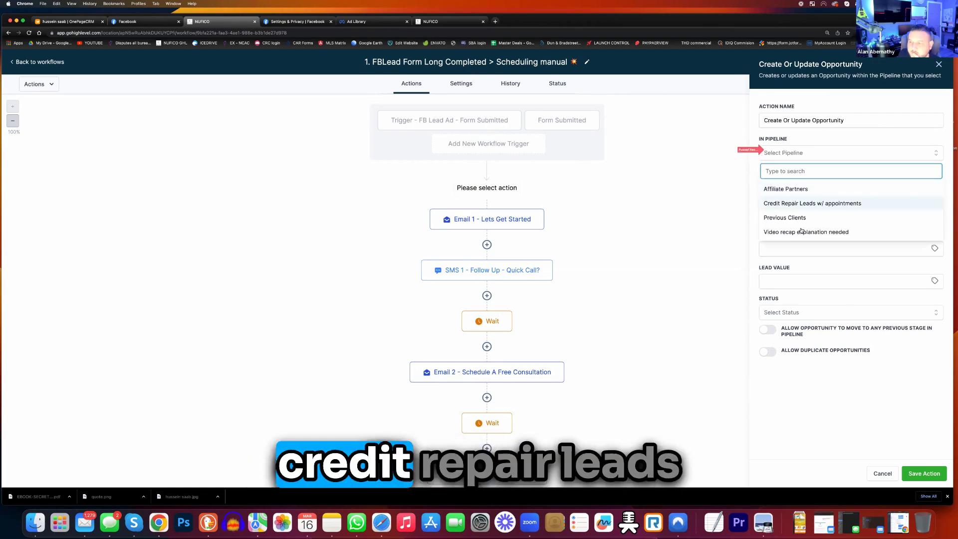
click(841, 206)
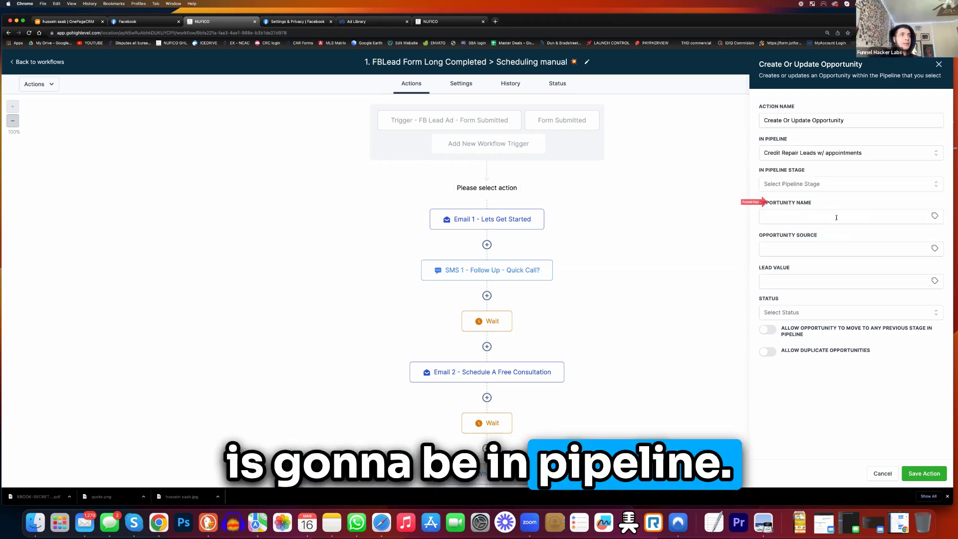
click(839, 186)
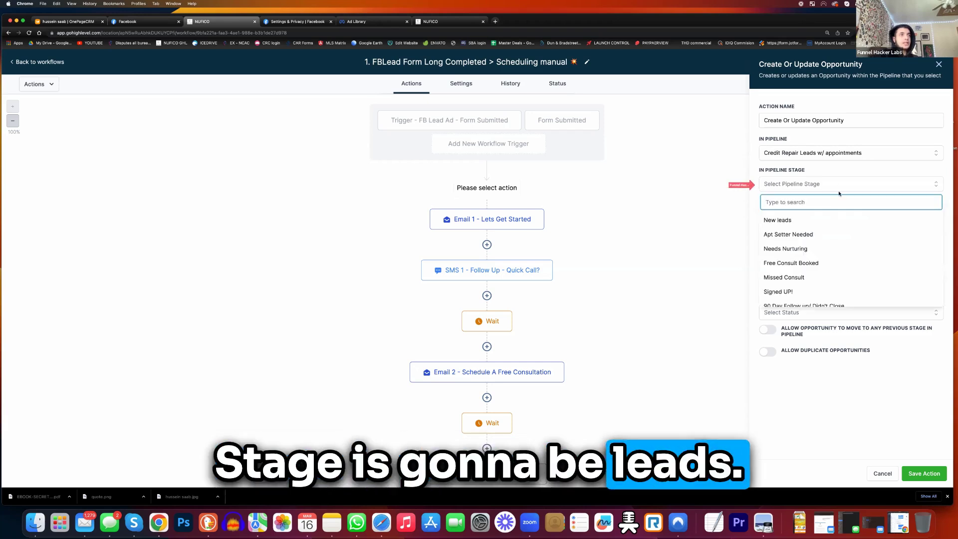
click(837, 222)
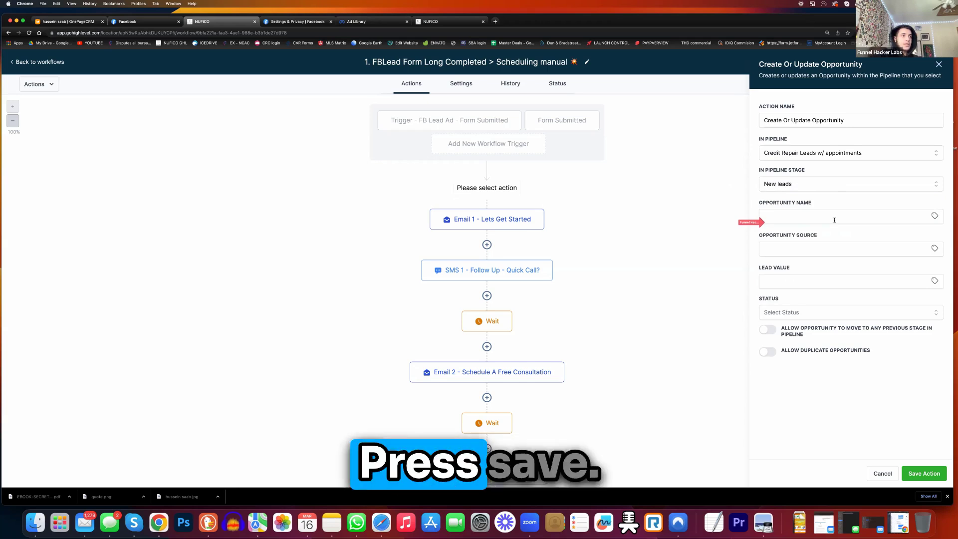
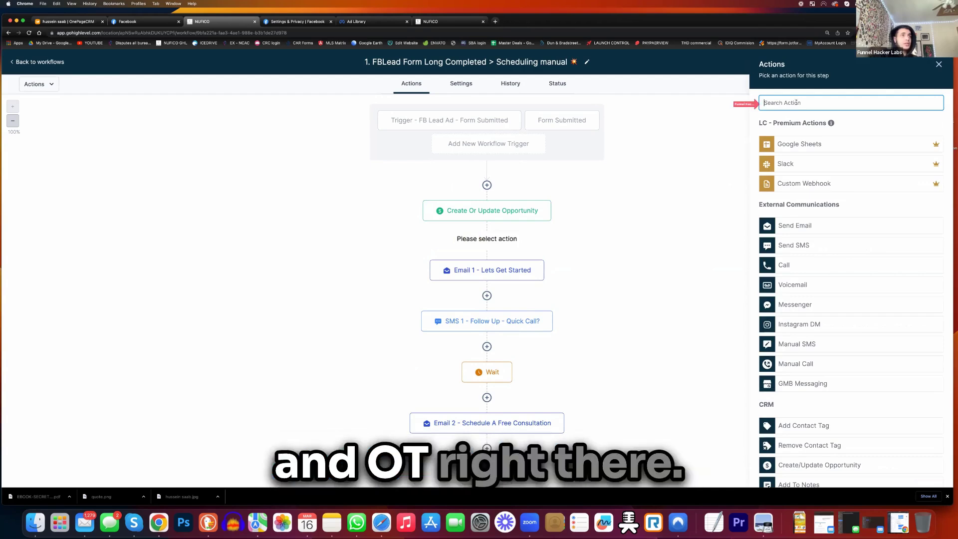
Add a Send Internal Notification step, set to SMS, going to a custom phone number
text(NOT)
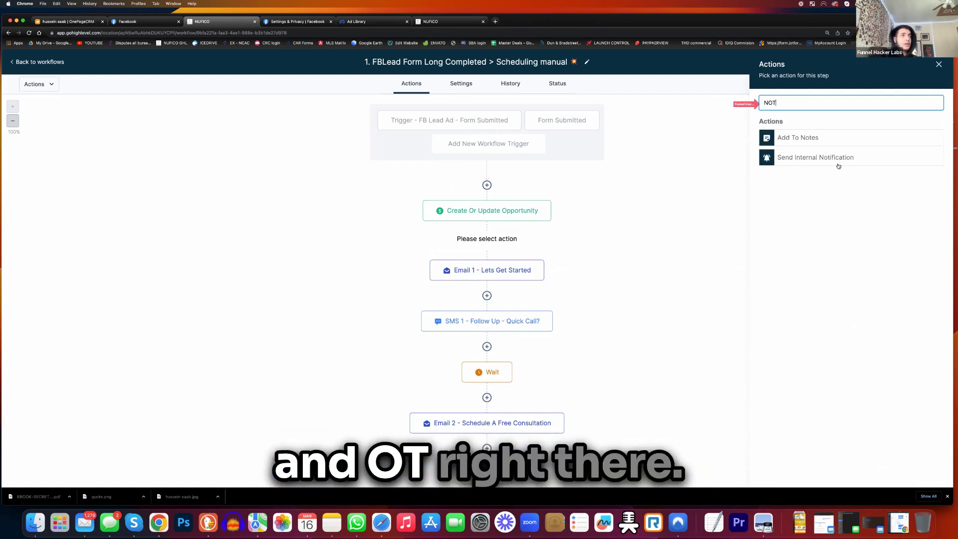
click(824, 157)
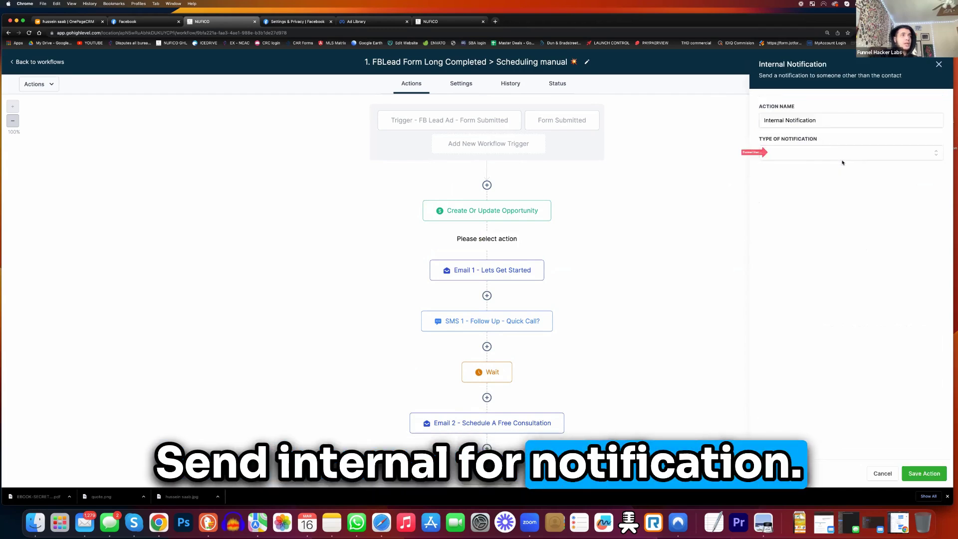
click(826, 154)
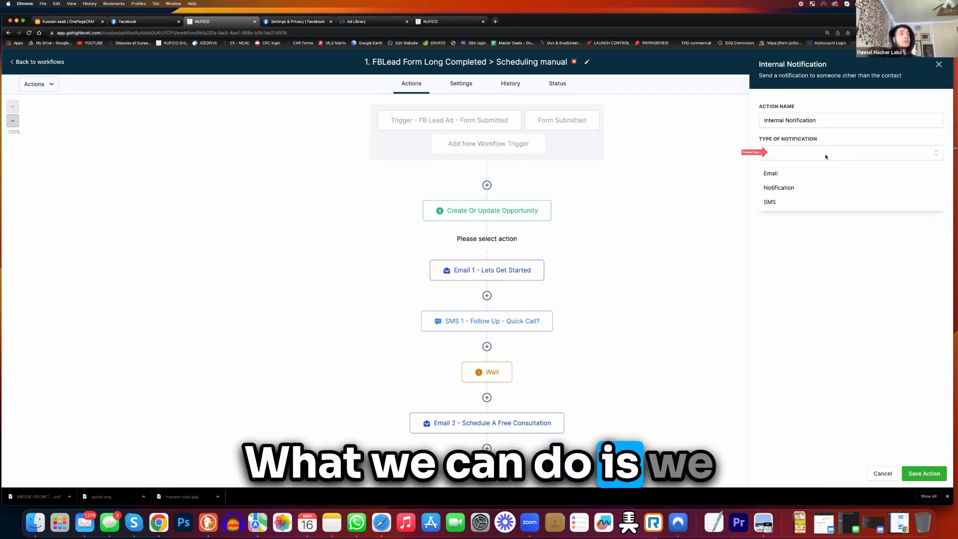
click(793, 203)
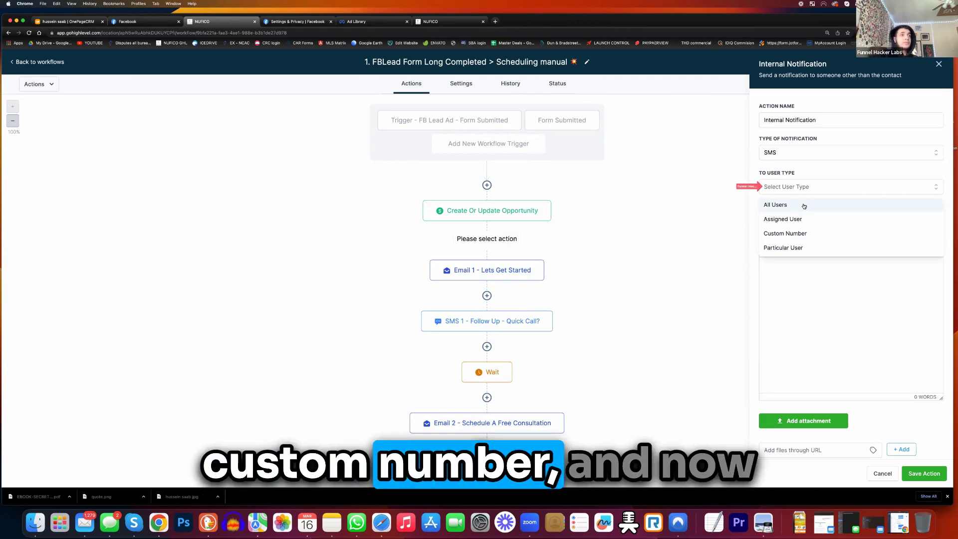
click(803, 234)
click(807, 220)
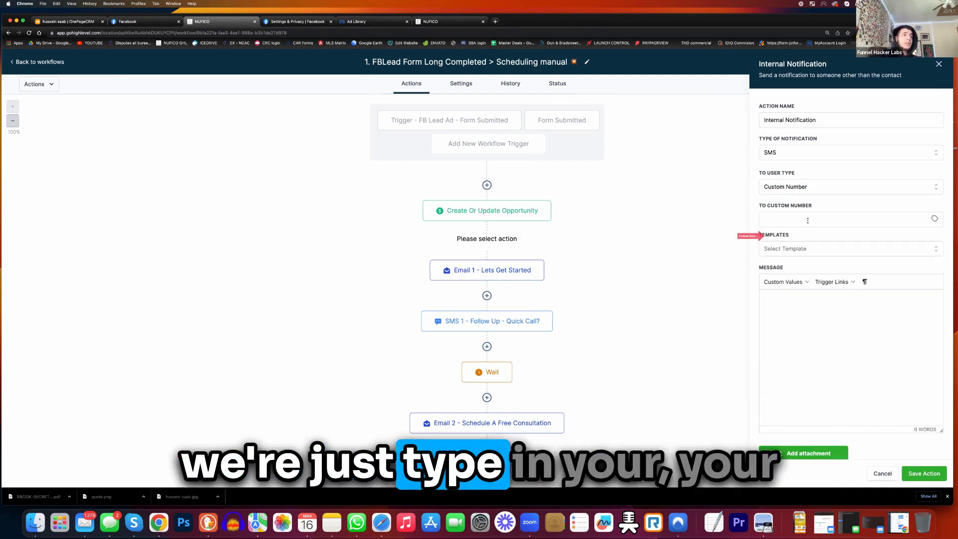
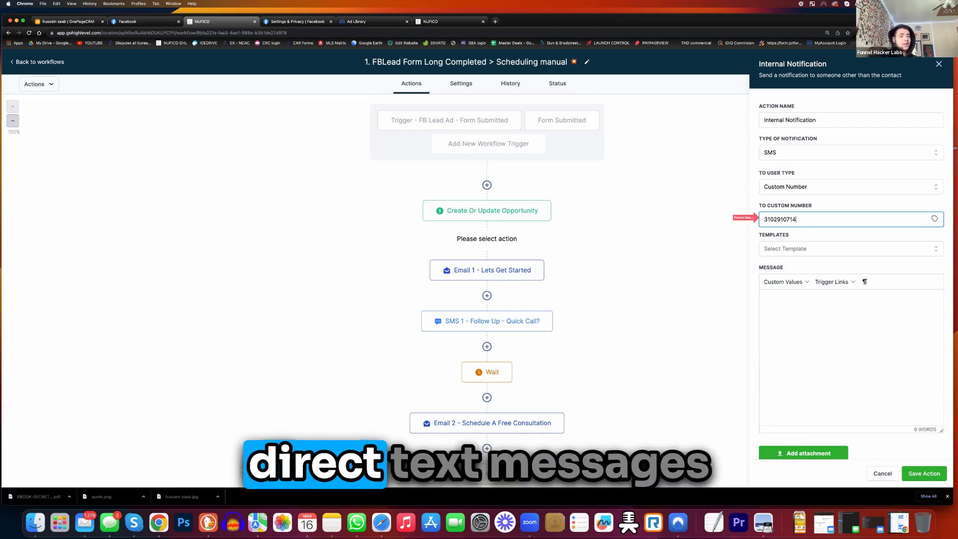
Write the SMS as contact name + 'JUST BECAME A NEW CR…' + contact phone, and save the step
click(823, 248)
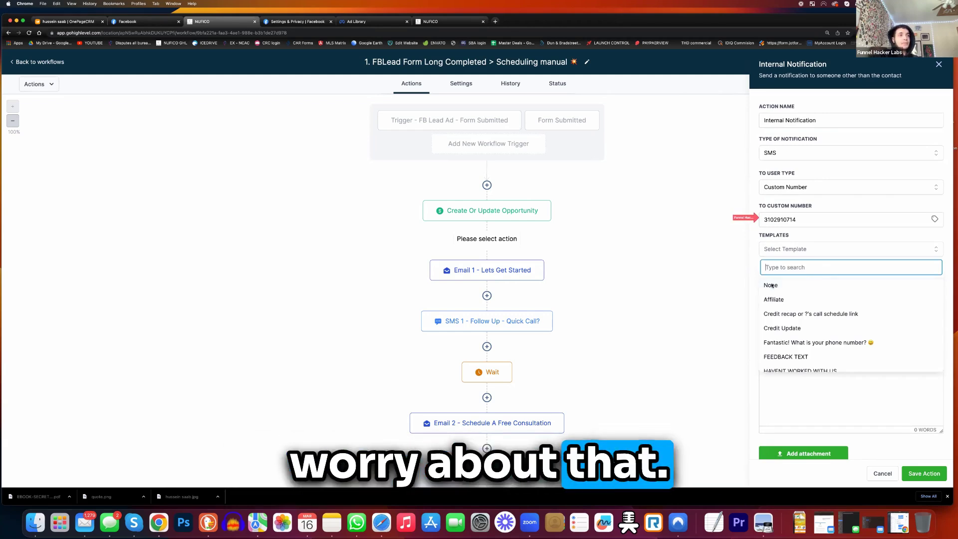
click(780, 339)
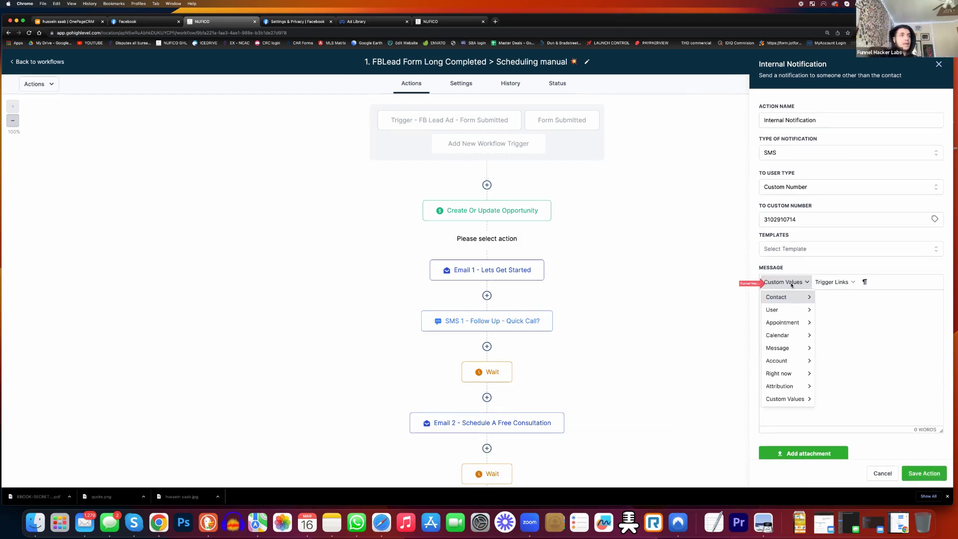
click(799, 298)
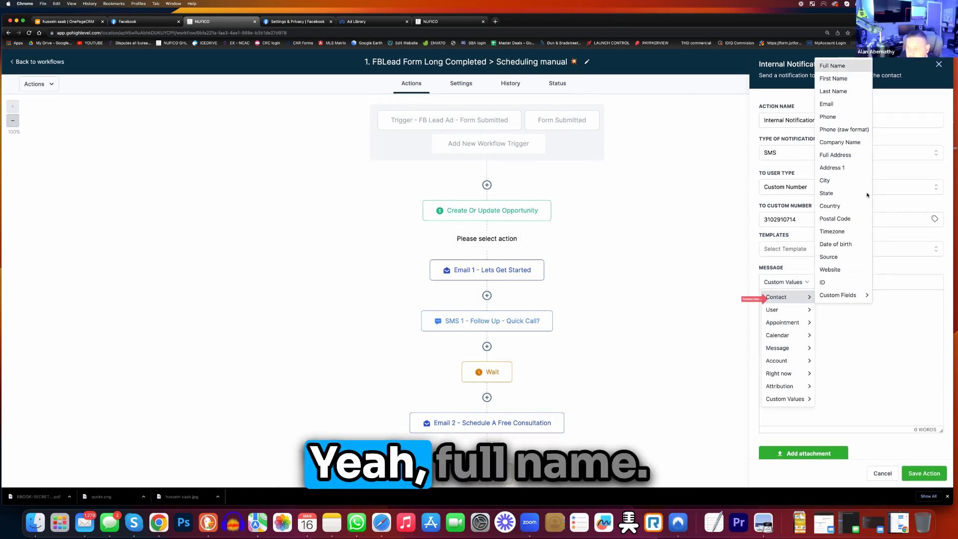
click(833, 66)
scroll(821, 290, down, 1)
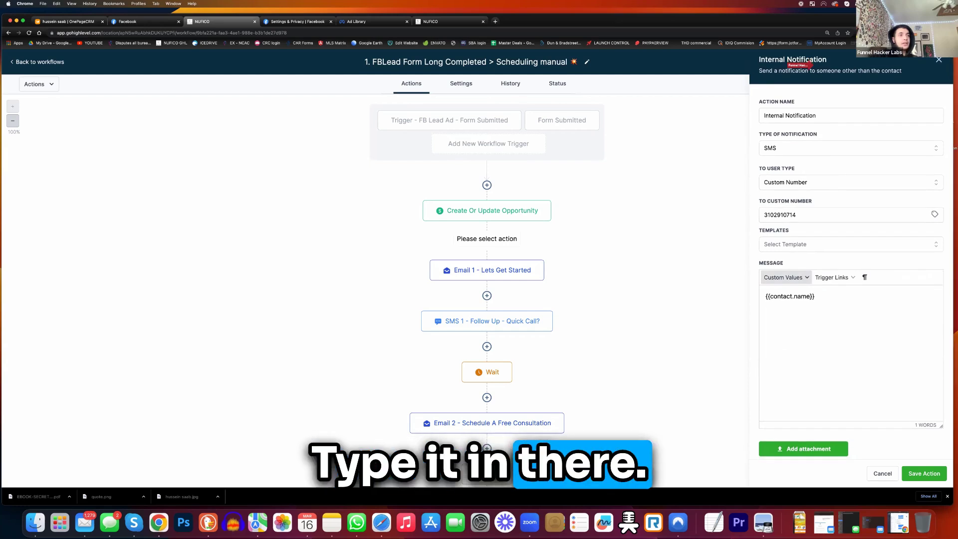
text(JUST BECA)
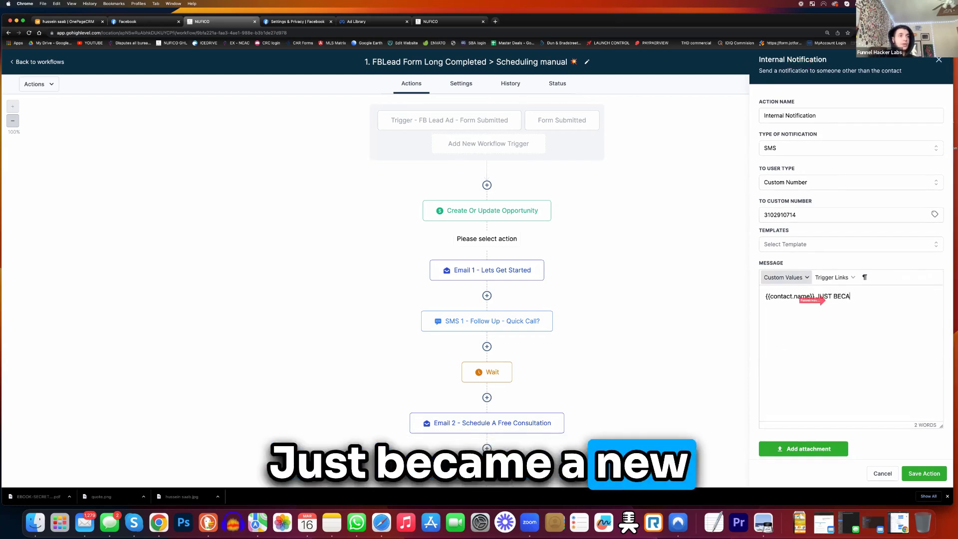
text(ME A NEW CREDIT REPAIR)
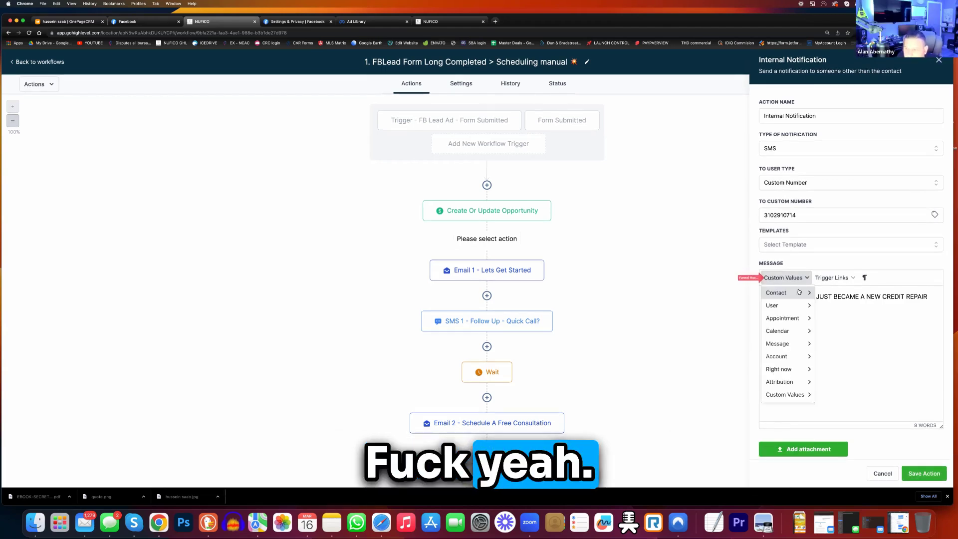
mouse_move(799, 292)
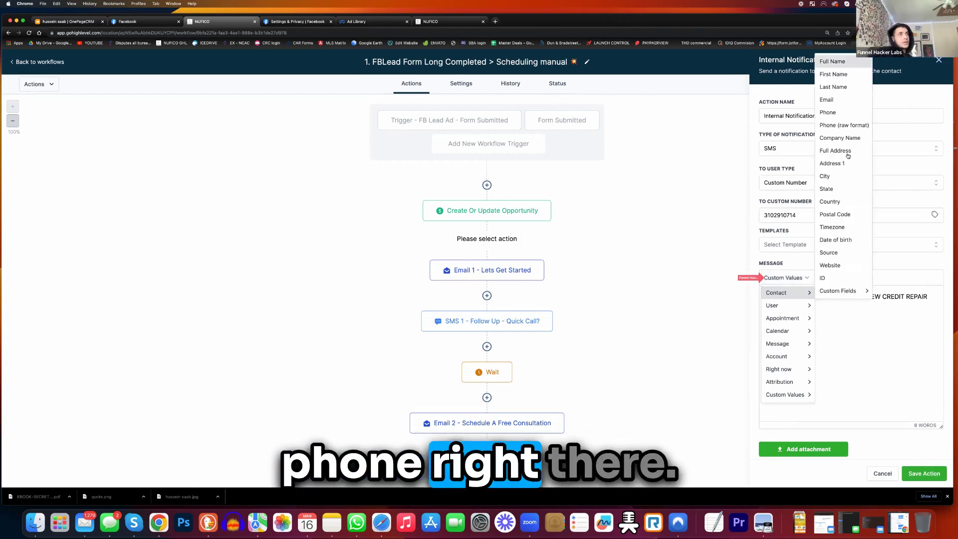
click(853, 114)
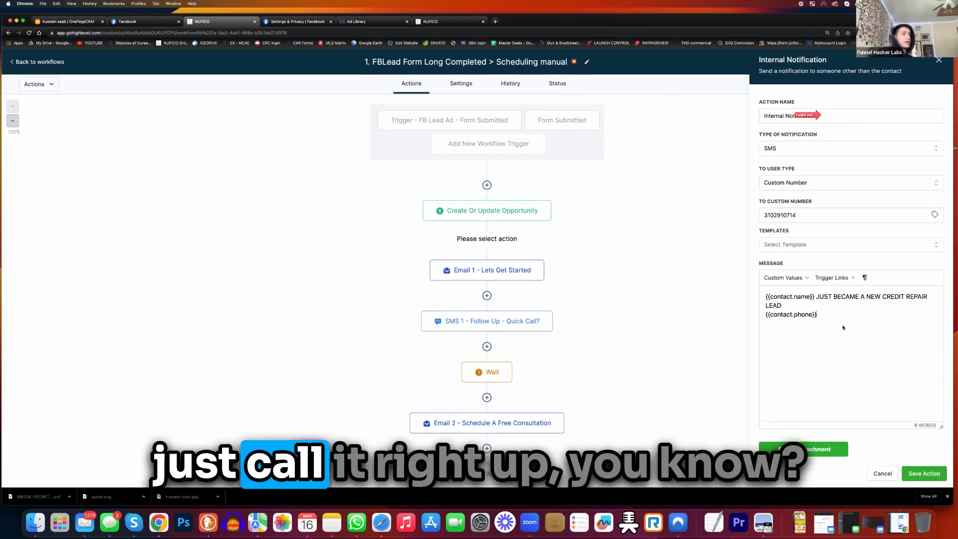
scroll(843, 328, down, 1)
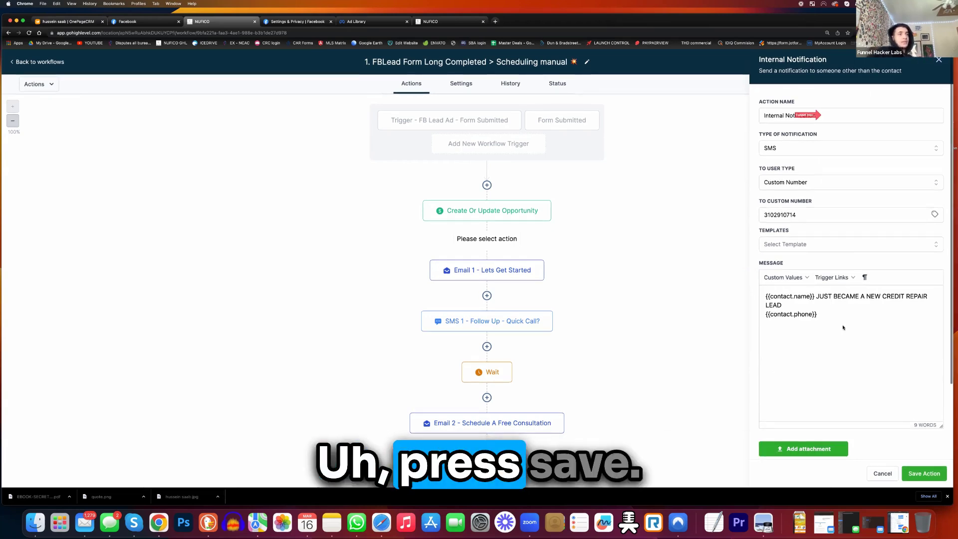
click(924, 474)
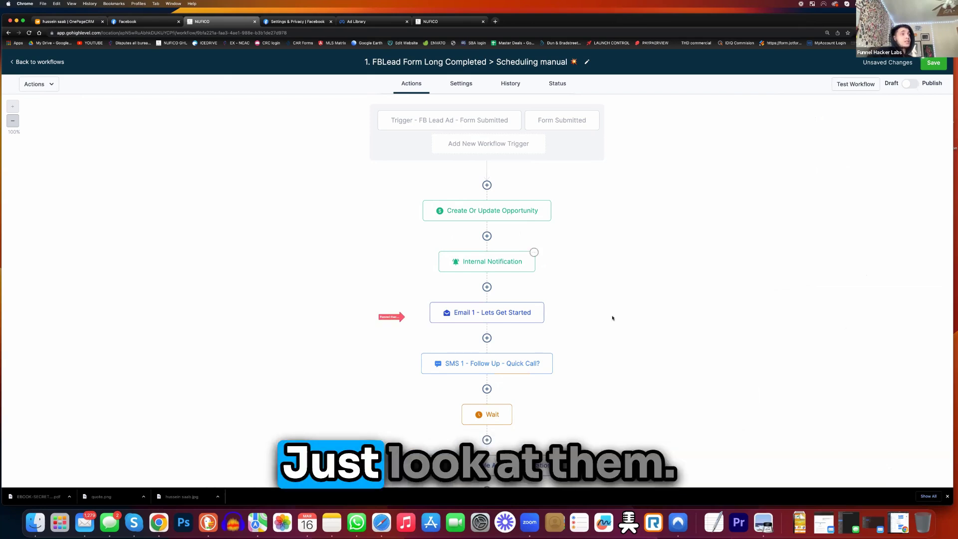
Save the scheduling workflow, dismiss the Saved toast, and save it again after publishing
scroll(612, 317, down, 3)
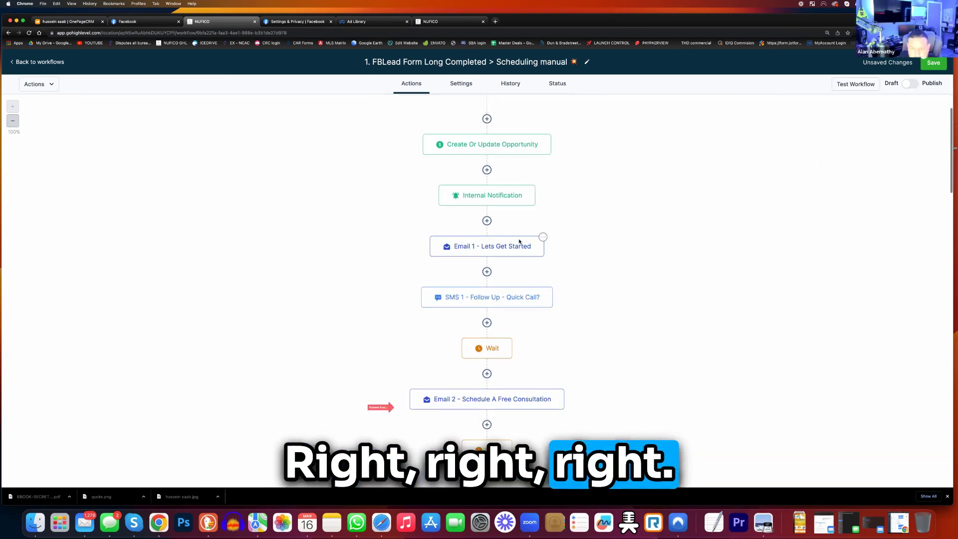
scroll(676, 382, down, 15)
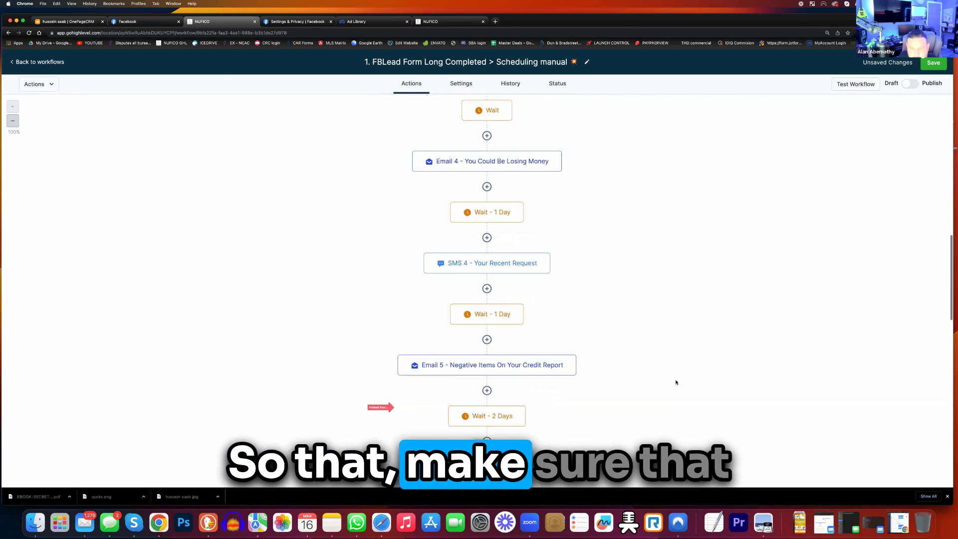
scroll(676, 382, down, 10)
scroll(676, 383, down, 10)
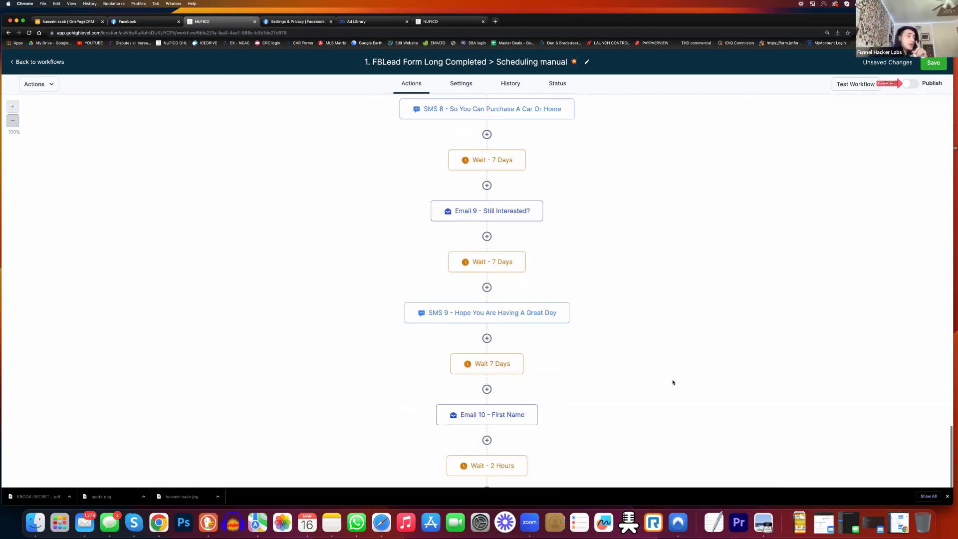
scroll(673, 383, down, 2)
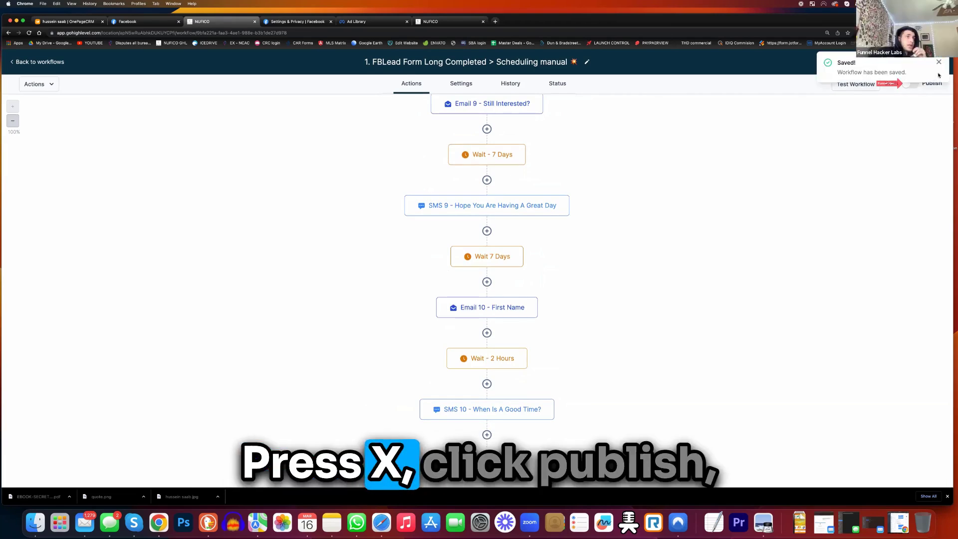
click(940, 63)
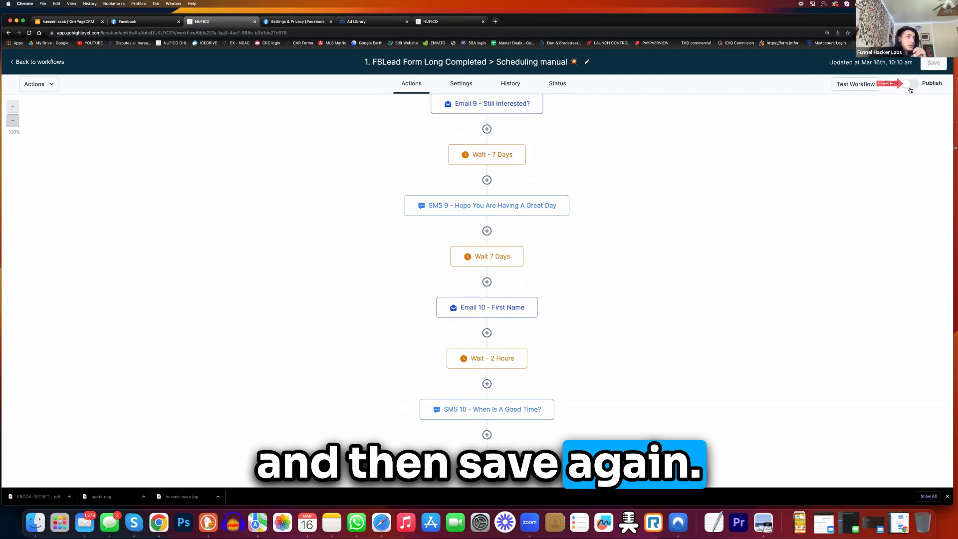
click(934, 63)
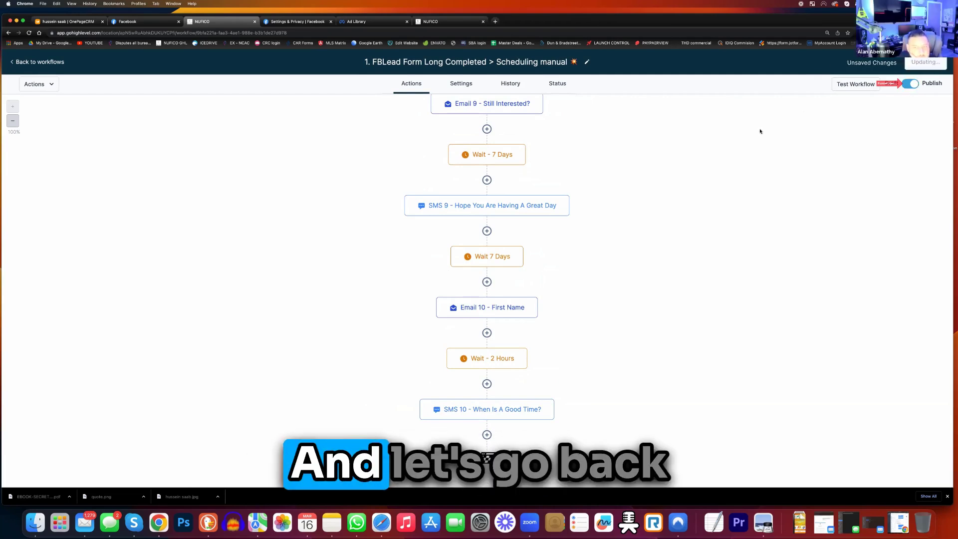
scroll(755, 135, up, 15)
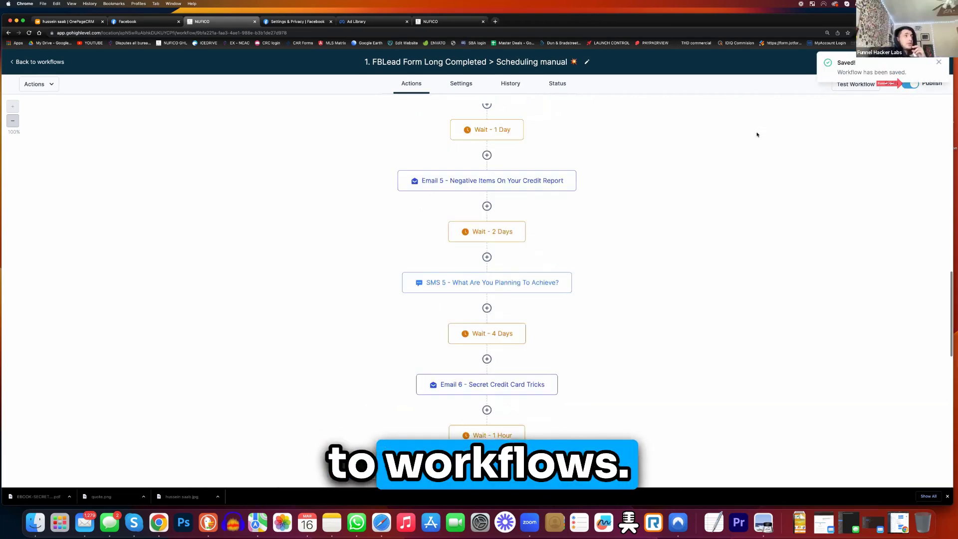
scroll(682, 134, up, 3)
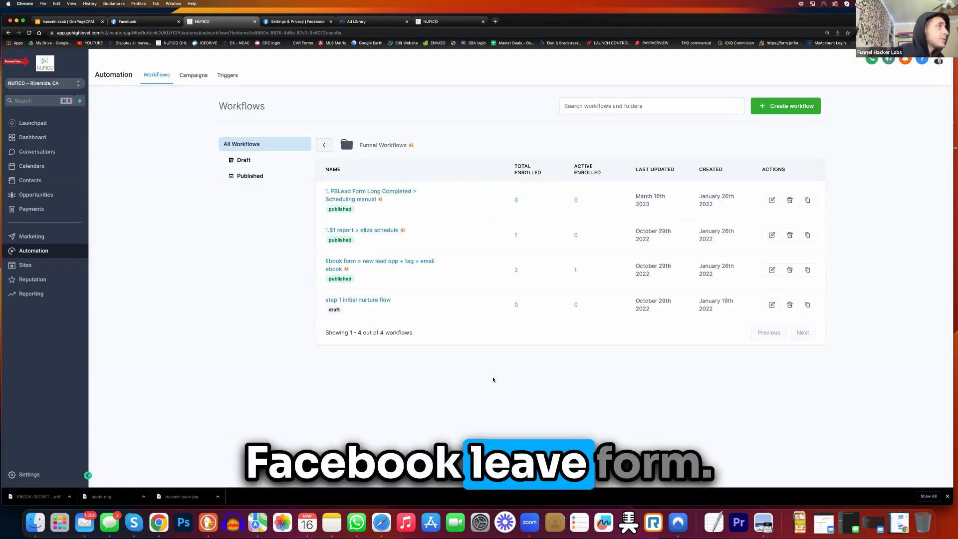
Open Scheduling Workflows from the top-level folders, then the 'apt schedule > confirm 2 hrs before' workflow
click(324, 146)
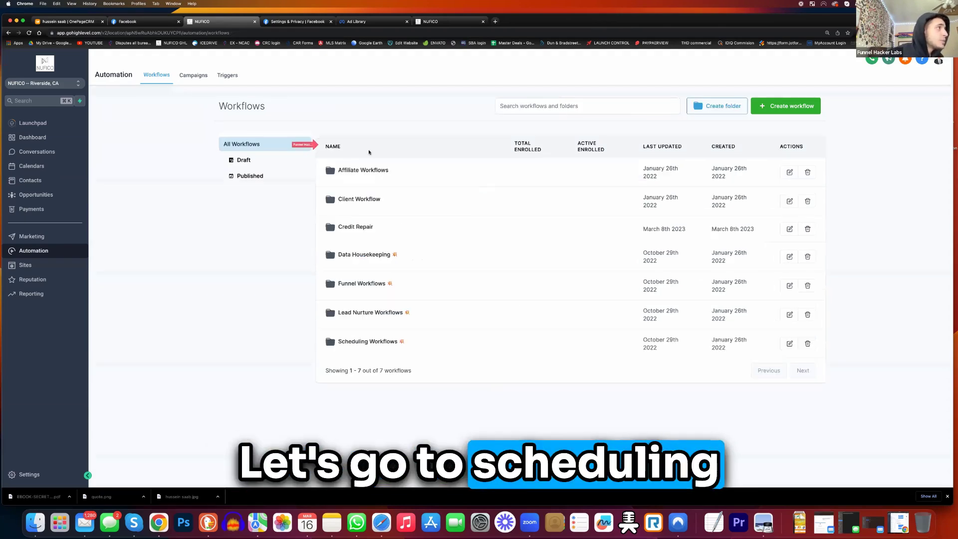
click(392, 341)
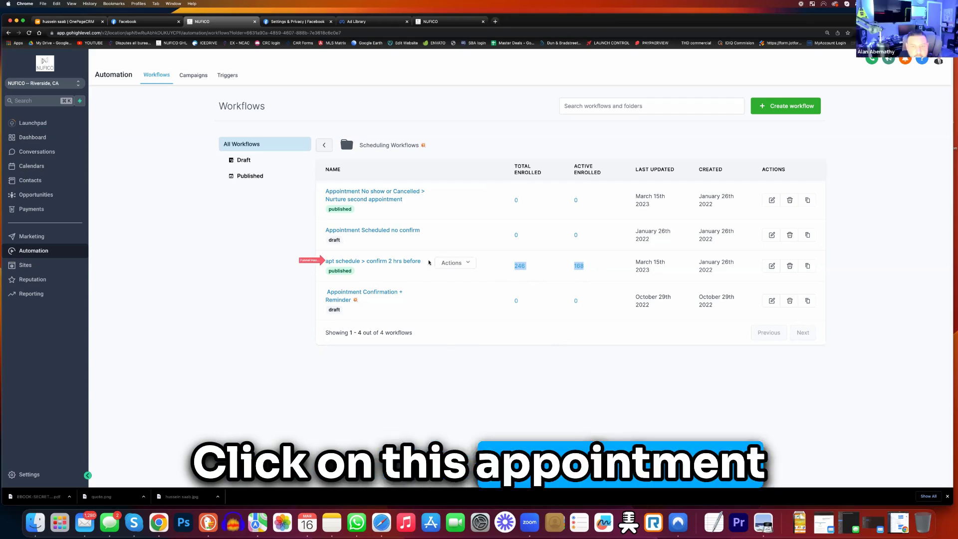
click(380, 262)
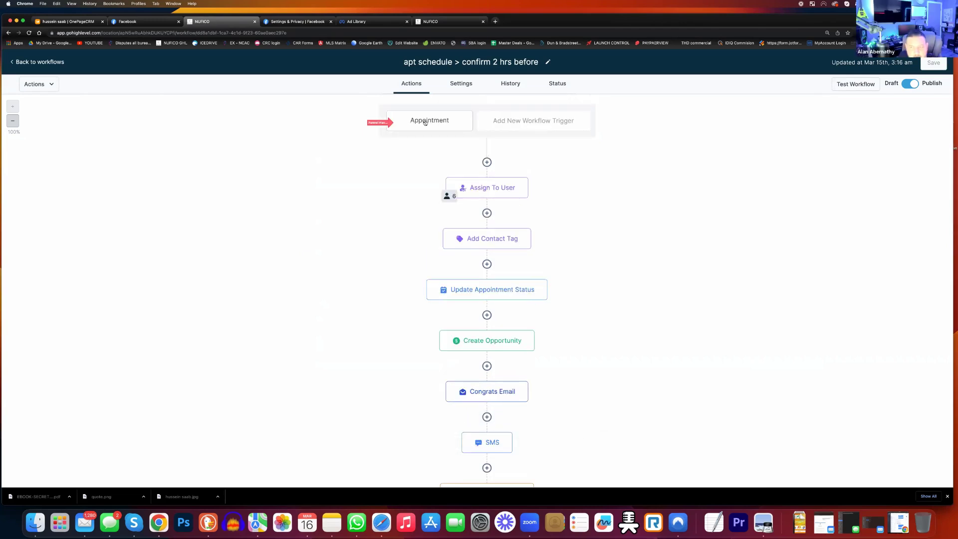
Review the Appointment trigger, then add Customer Booked Appointment, found by searching 'cu', as another trigger
click(429, 120)
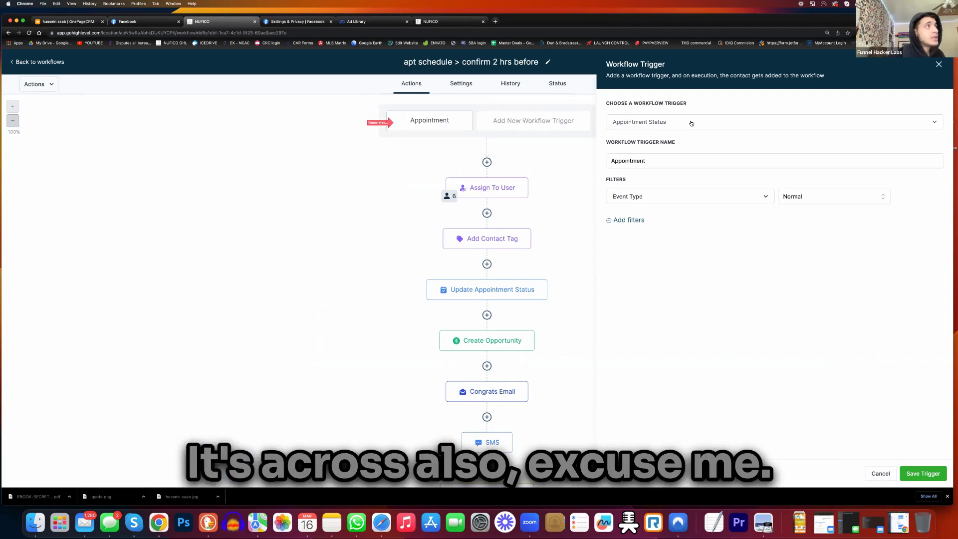
click(531, 124)
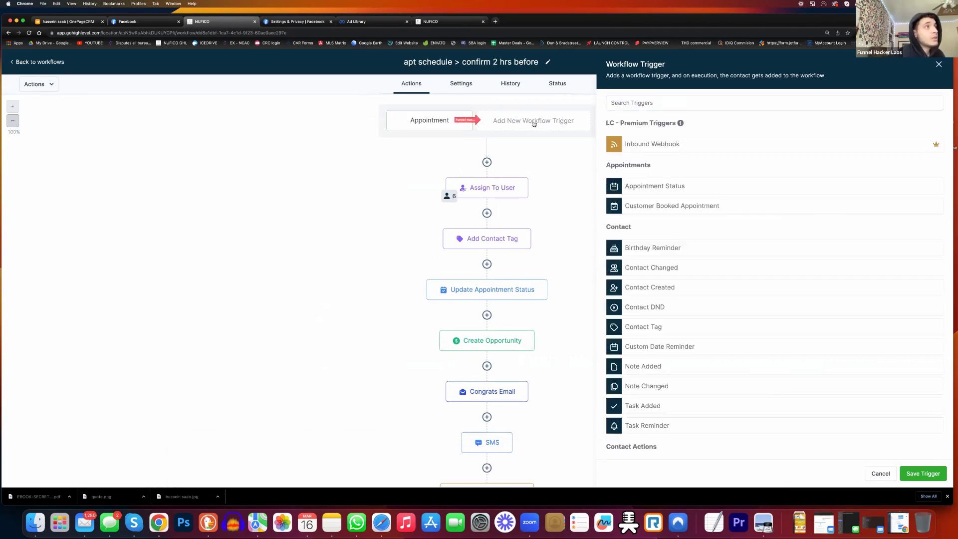
click(662, 120)
click(659, 102)
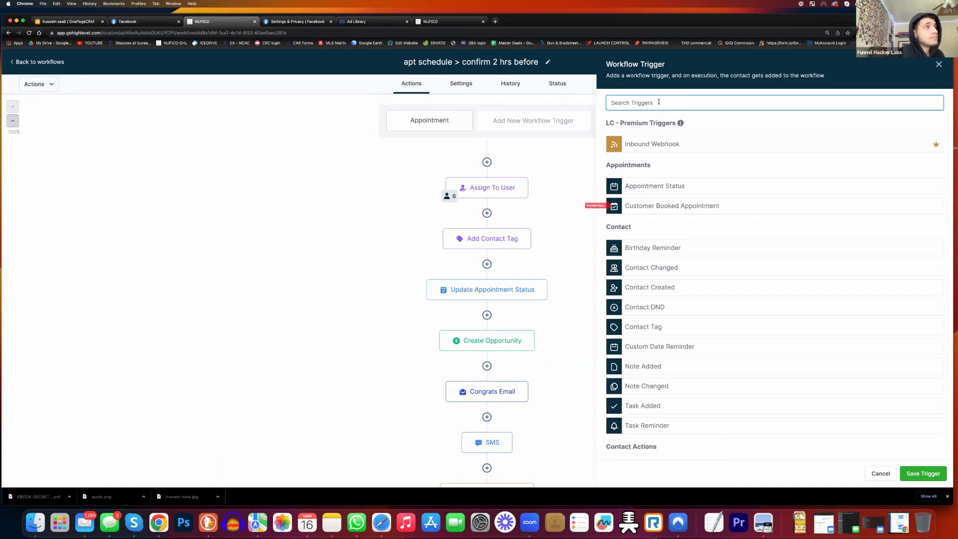
text(cu)
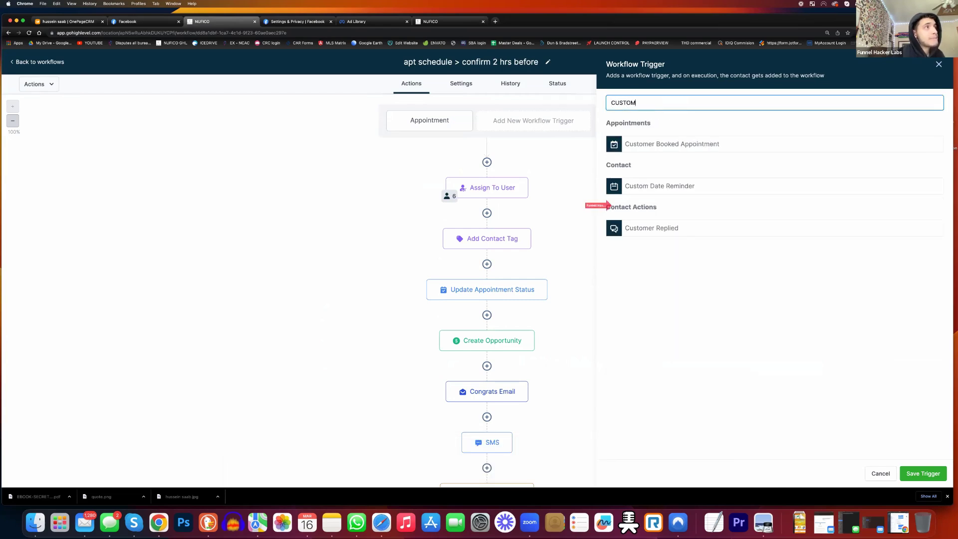
click(685, 145)
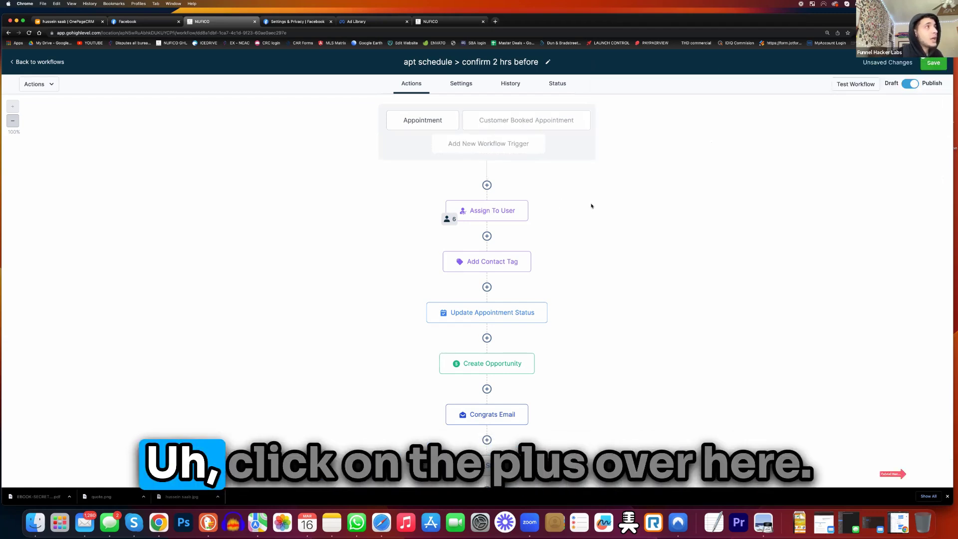
Insert a Remove From All Workflows action, found by searching 'RE', above Assign To User
click(487, 186)
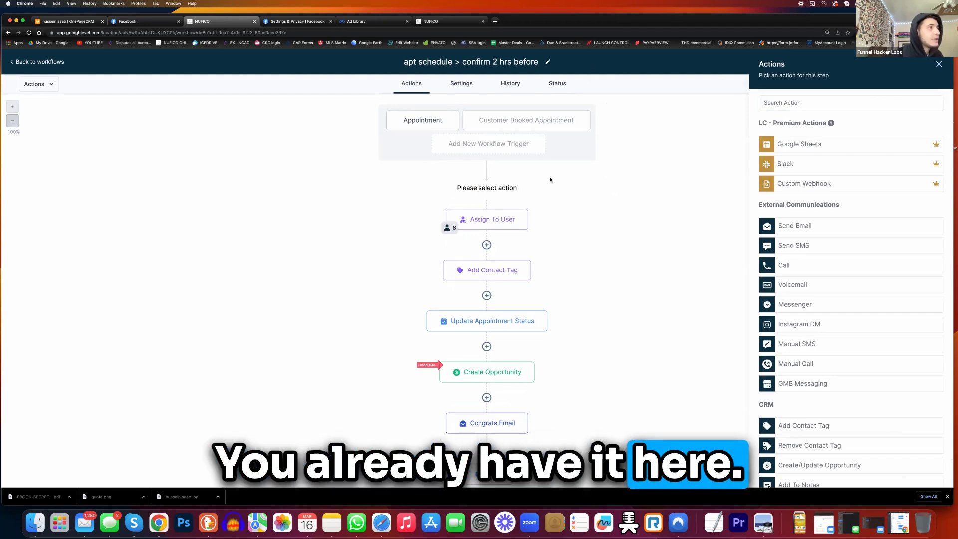
double_click(785, 163)
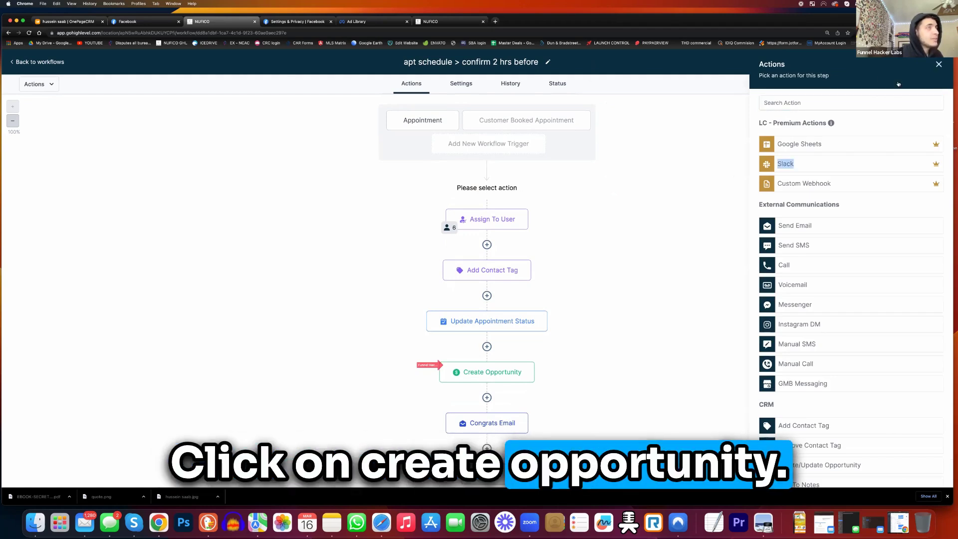
click(497, 239)
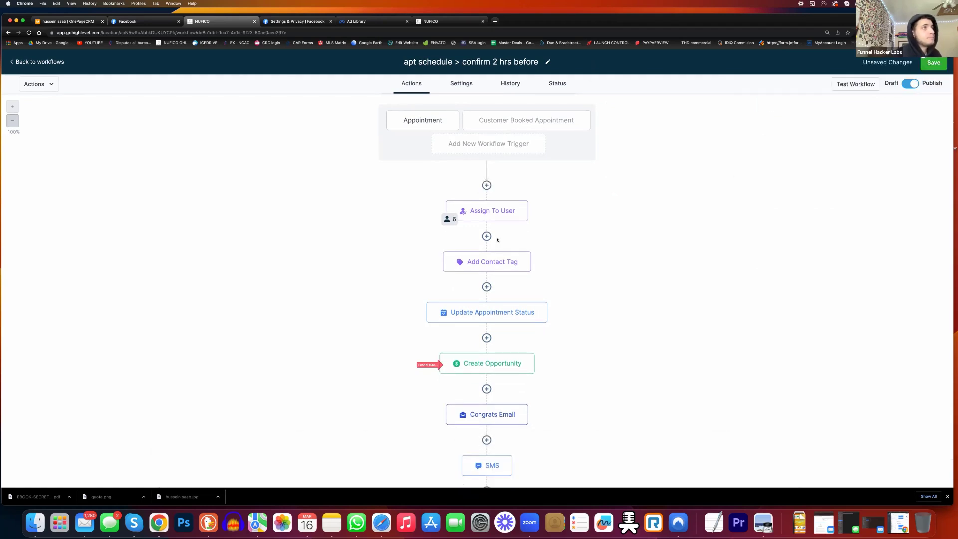
click(498, 363)
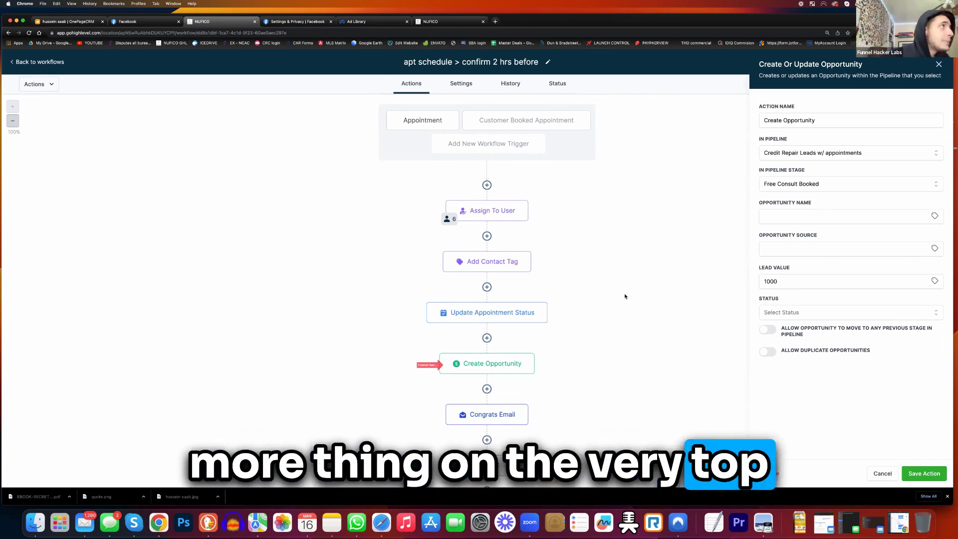
scroll(625, 297, down, 5)
scroll(489, 174, up, 5)
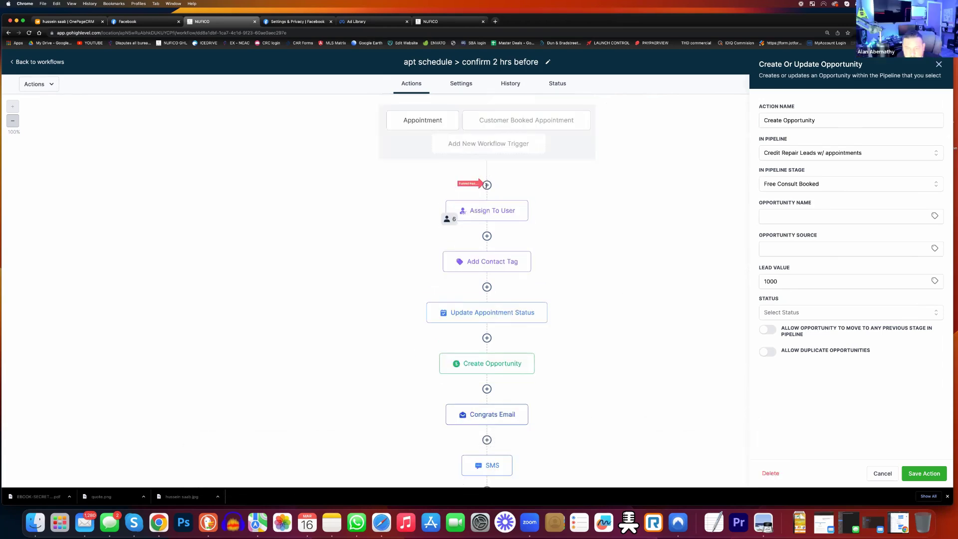
click(487, 188)
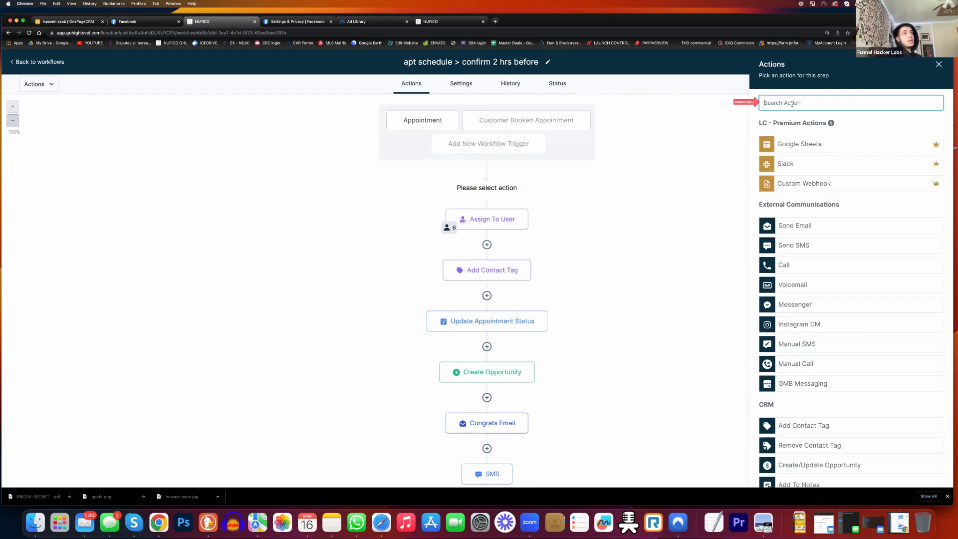
text(RE)
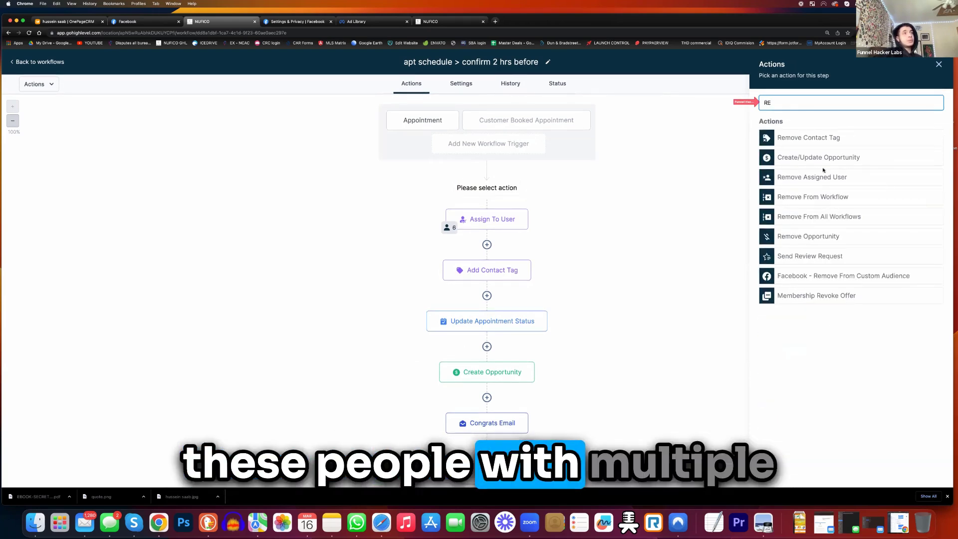
click(835, 216)
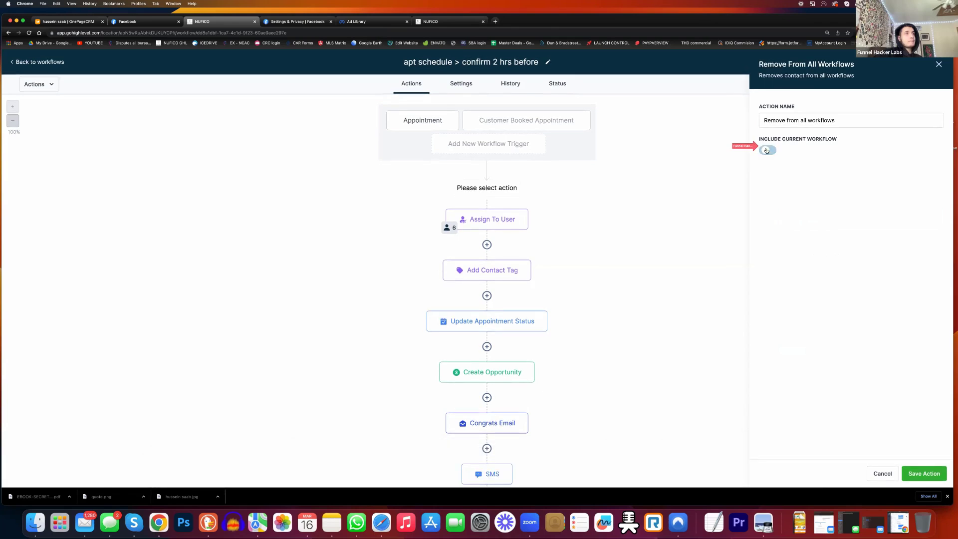
click(931, 476)
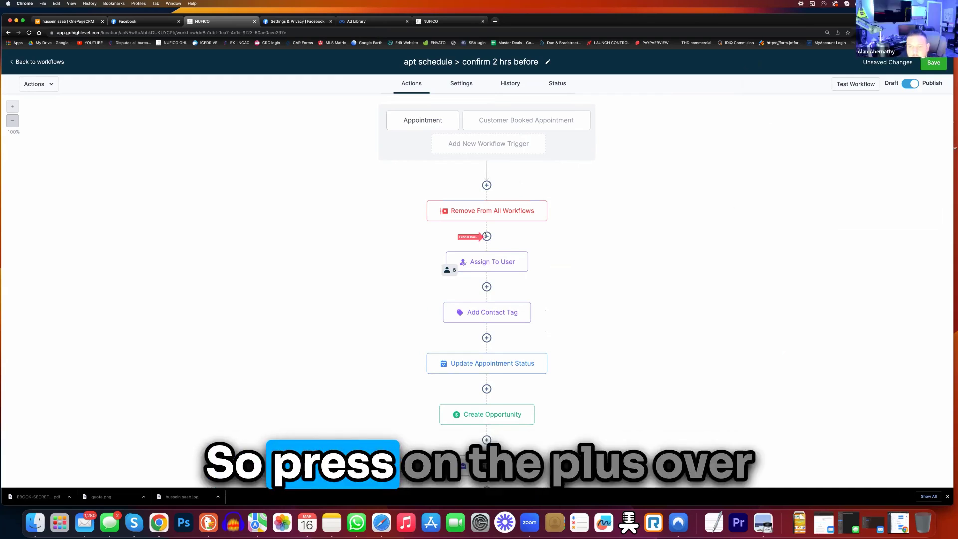
After Remove From All Workflows, add a Send Internal Notification SMS to a custom phone number
click(486, 236)
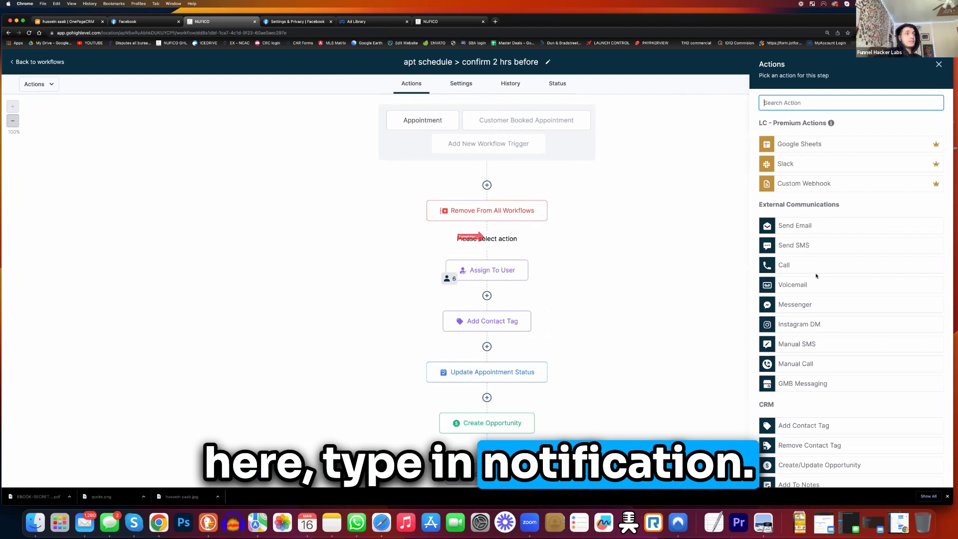
click(763, 104)
text(N)
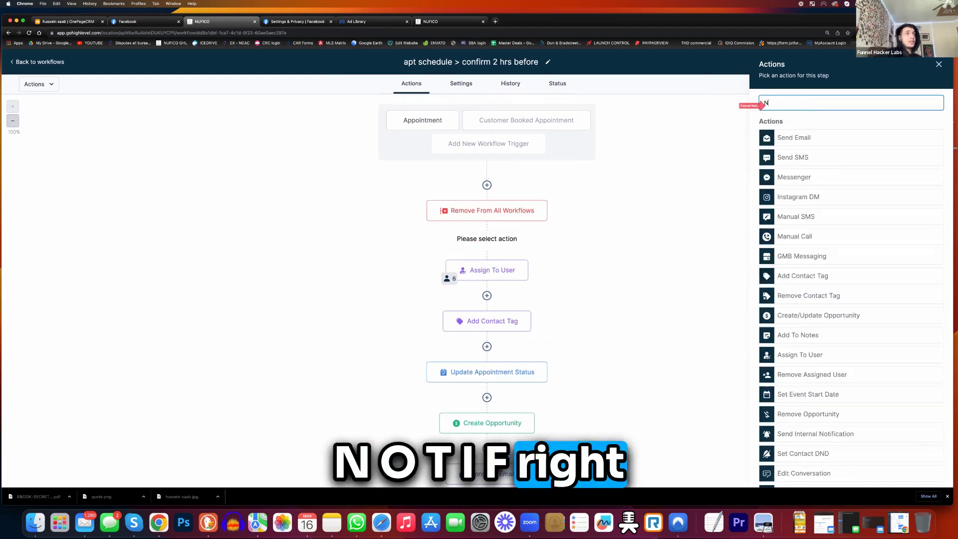
text(OT)
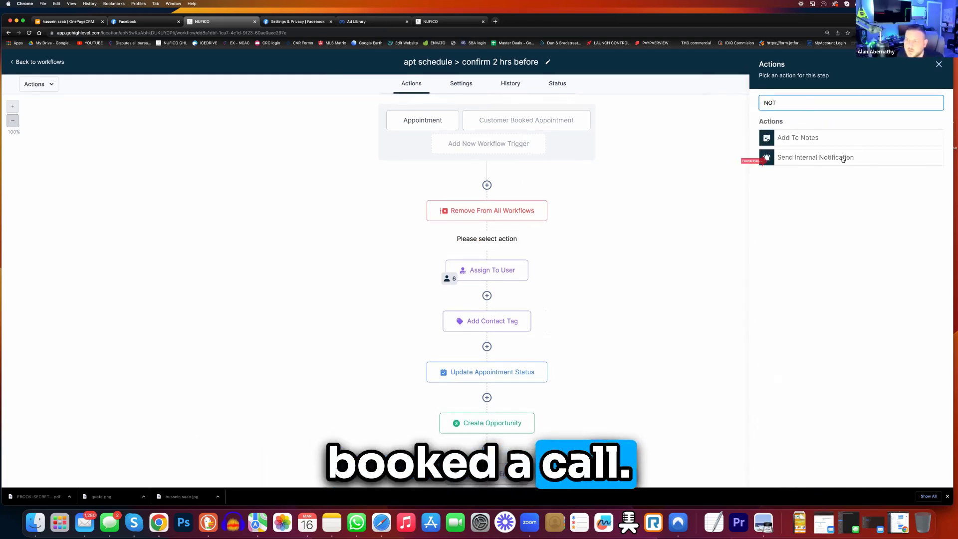
click(830, 159)
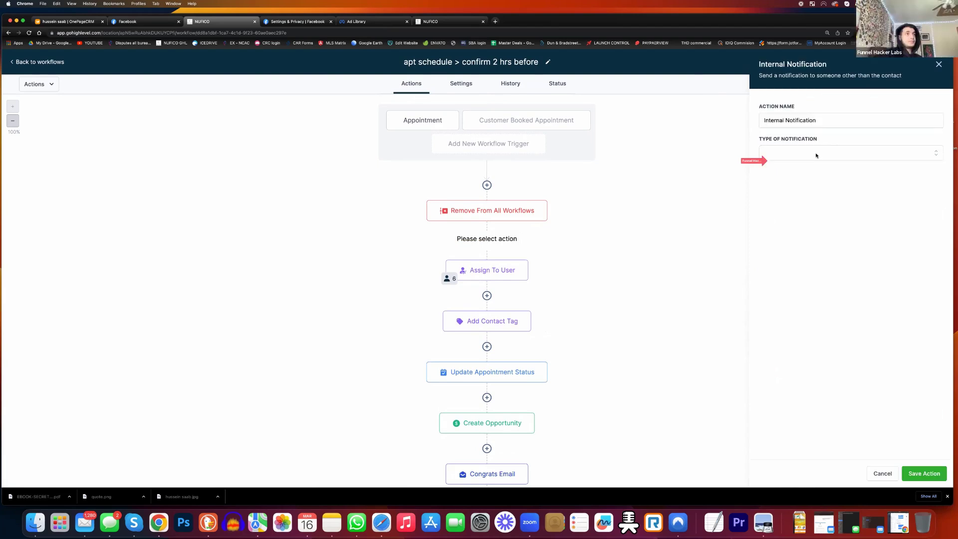
click(816, 156)
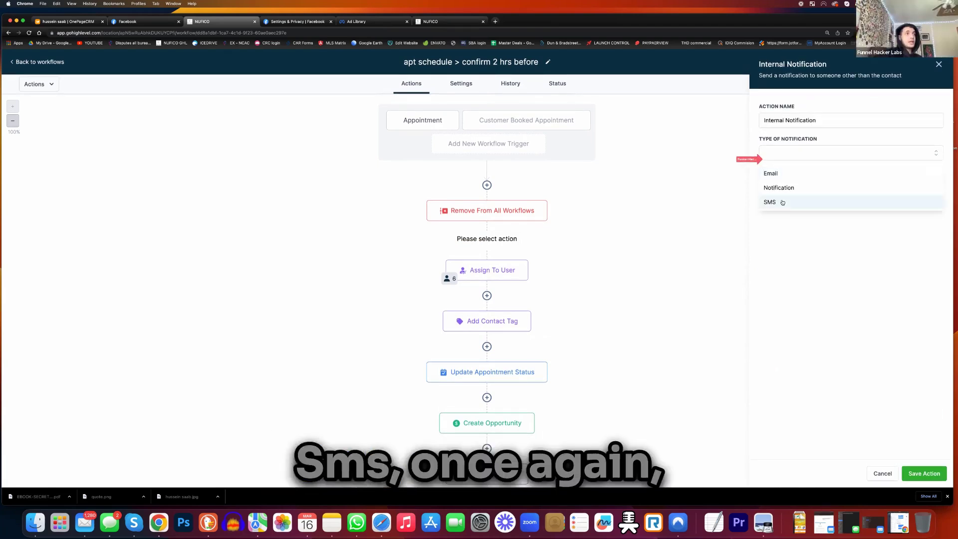
click(799, 203)
click(803, 187)
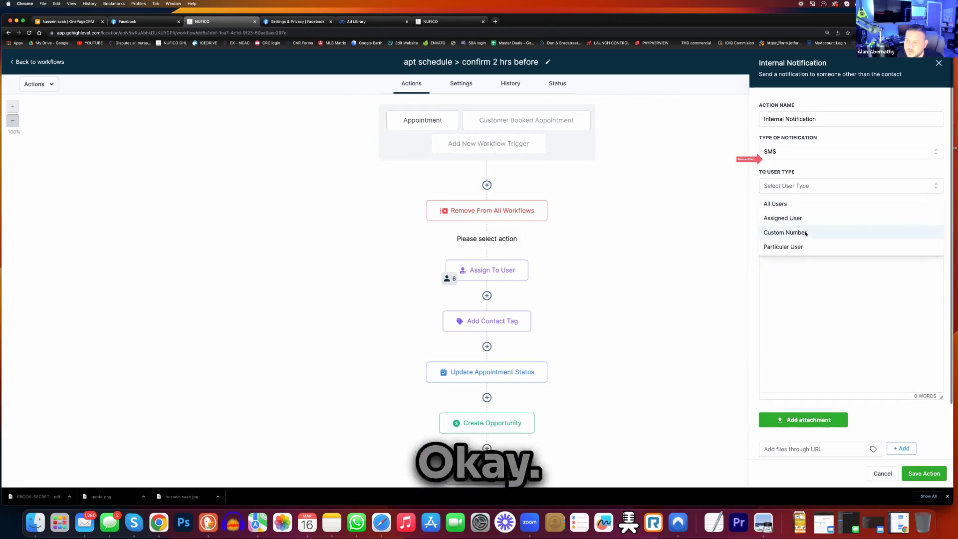
click(798, 232)
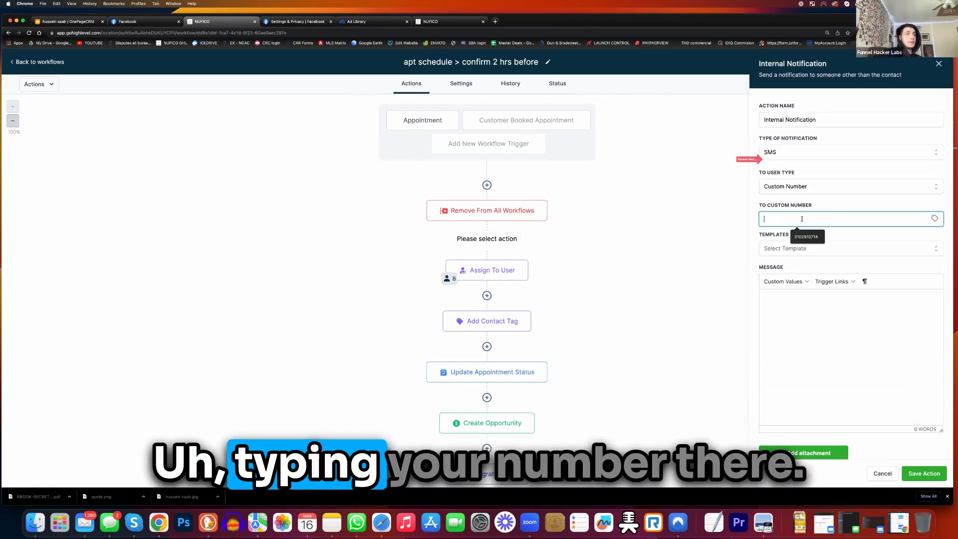
click(805, 237)
click(805, 250)
click(778, 285)
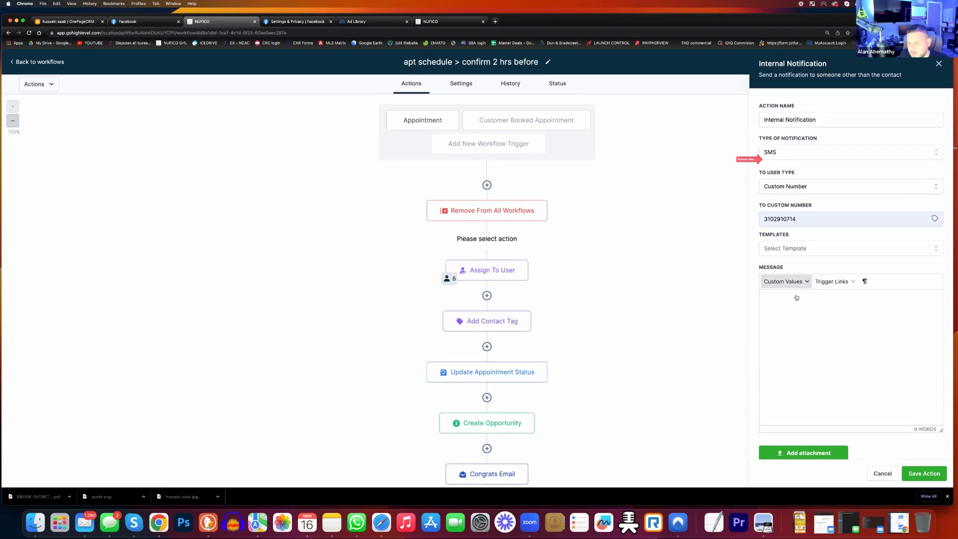
Write the SMS: contact name 'JUST BOOKED A PPOINTMENT AT' start date-time, contact phone; save the step
mouse_move(808, 298)
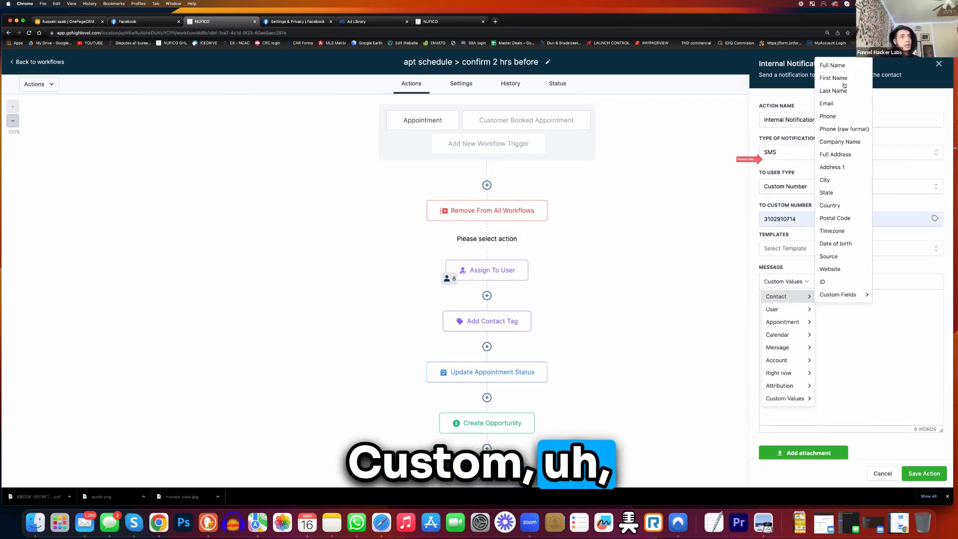
click(843, 66)
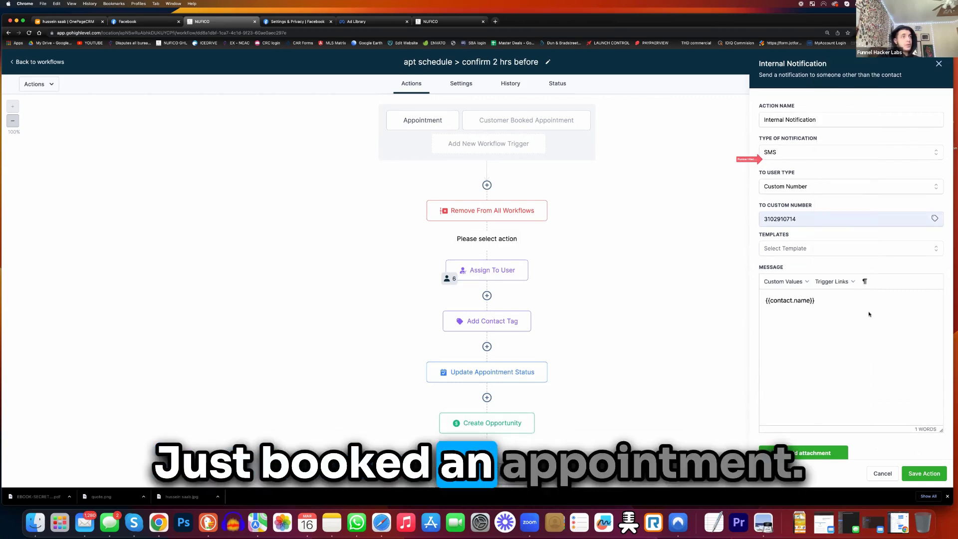
text(JUST BOO)
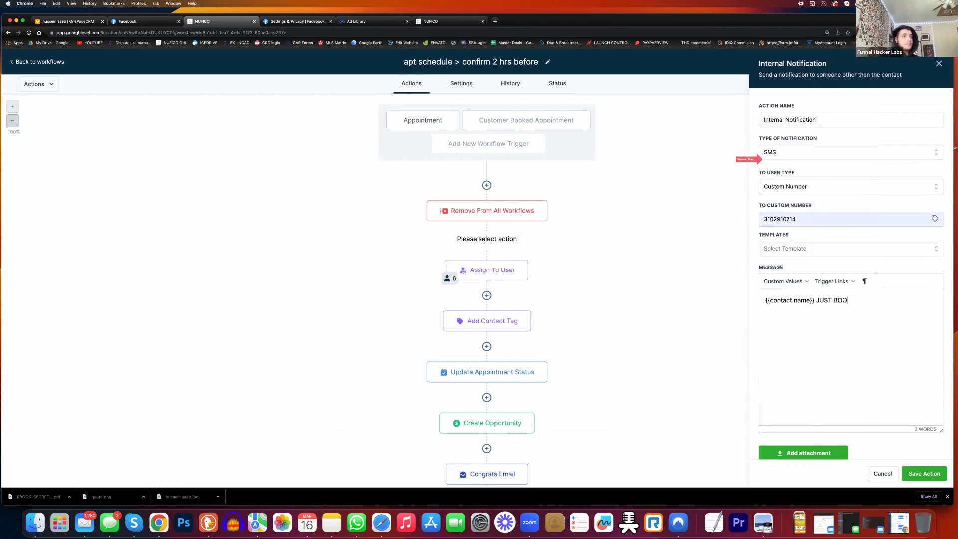
text(KED A )
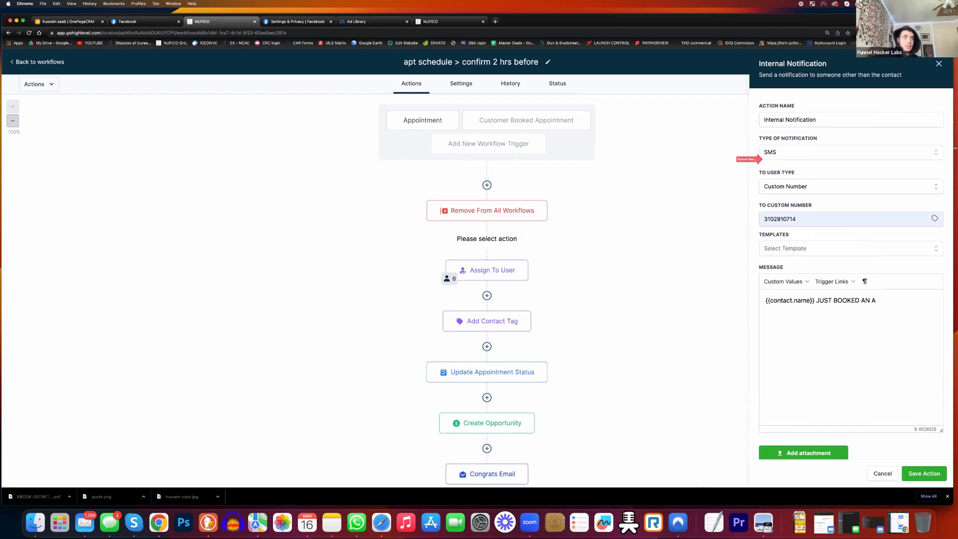
text(PPOINTME)
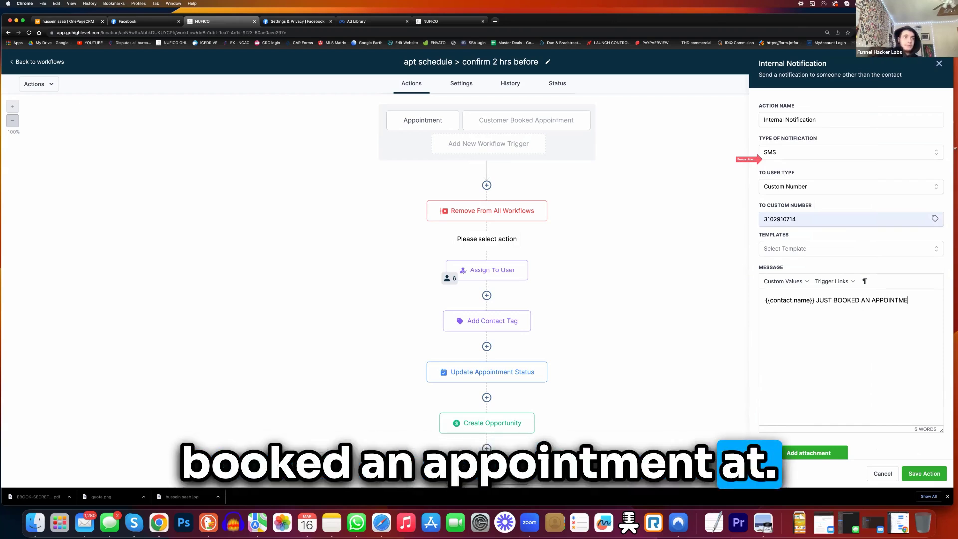
text(NT AT)
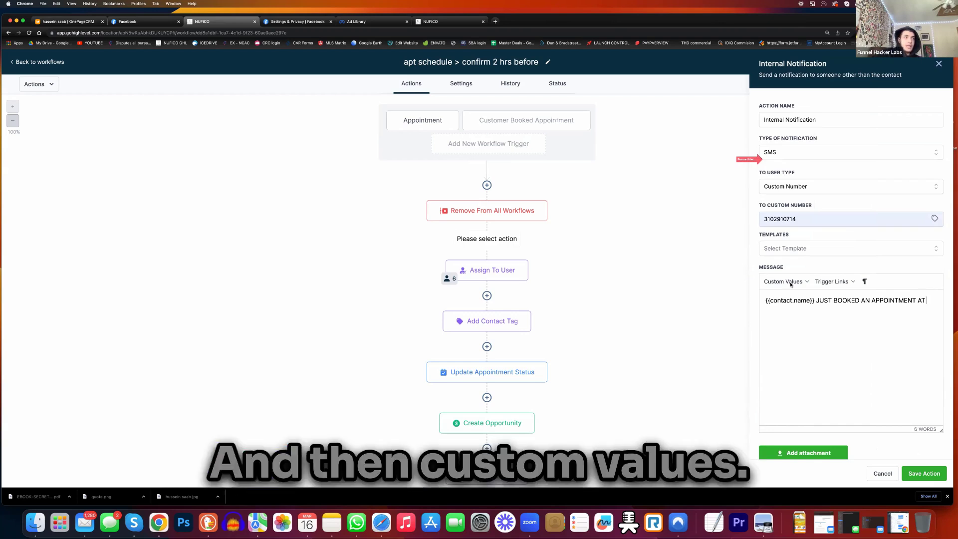
click(794, 281)
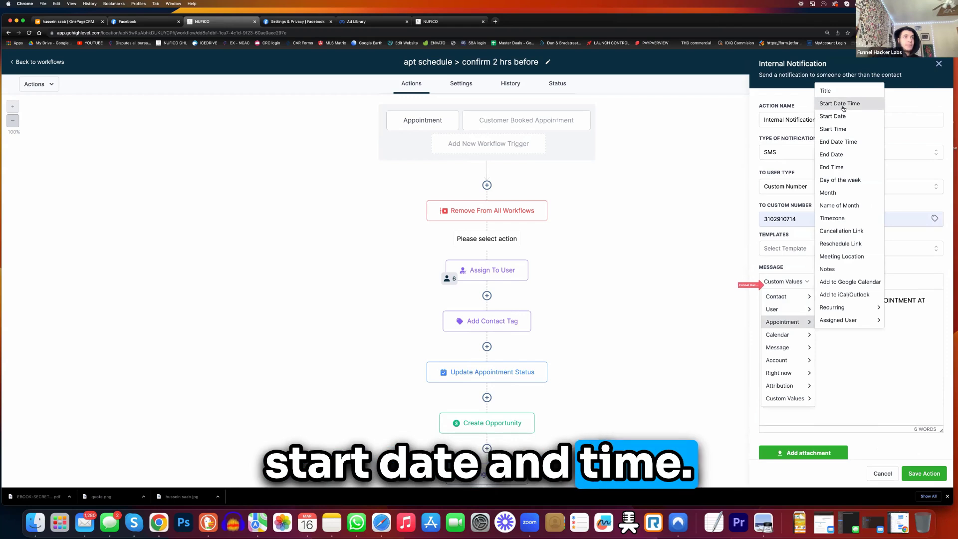
click(843, 104)
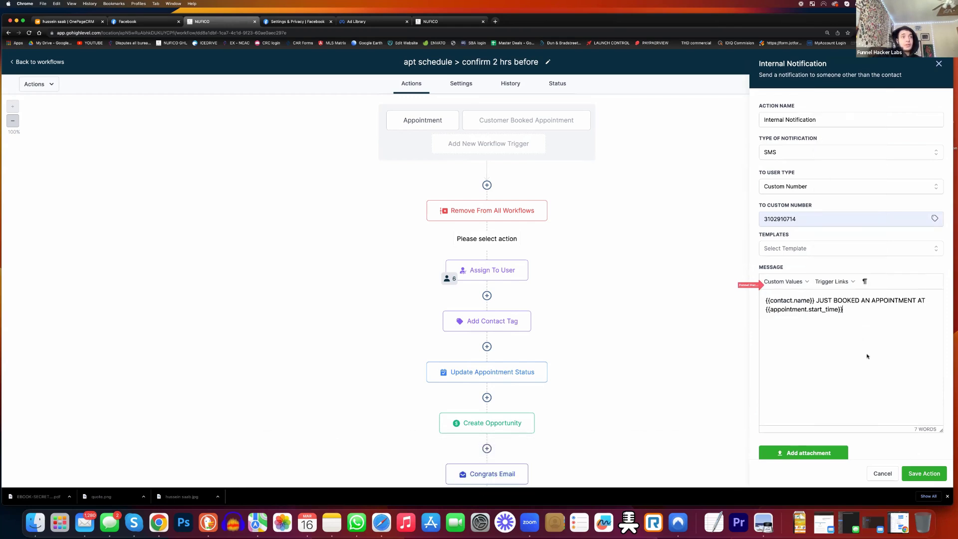
click(783, 281)
mouse_move(788, 309)
mouse_move(808, 296)
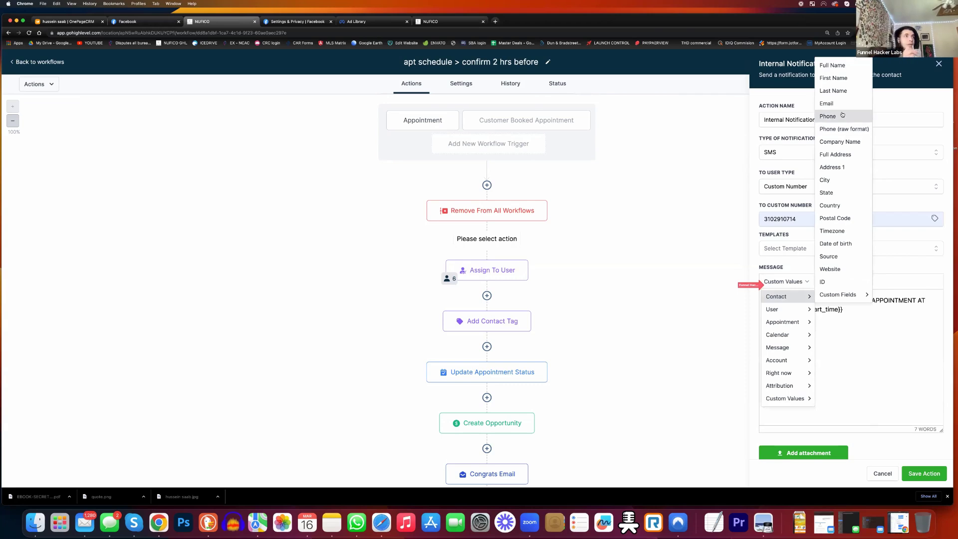
click(843, 116)
scroll(869, 337, down, 1)
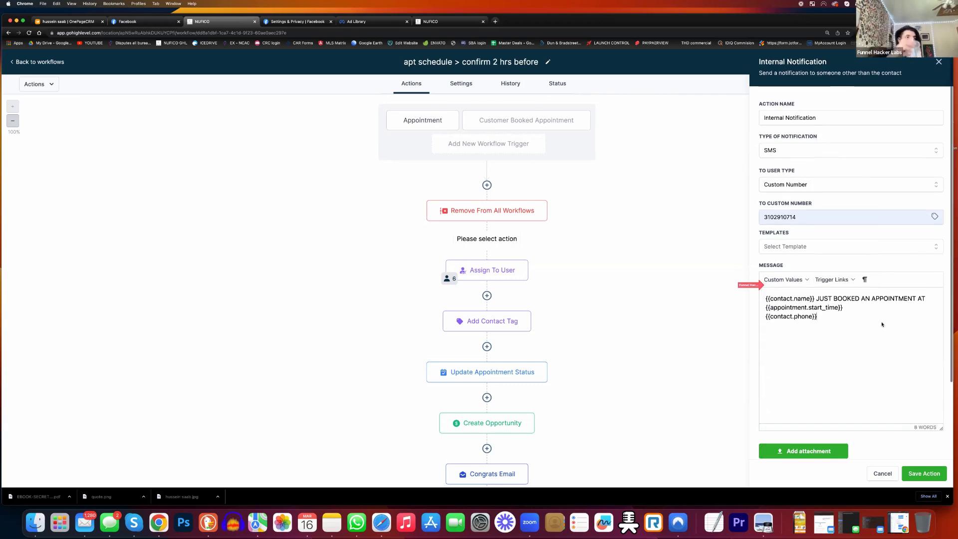
click(930, 478)
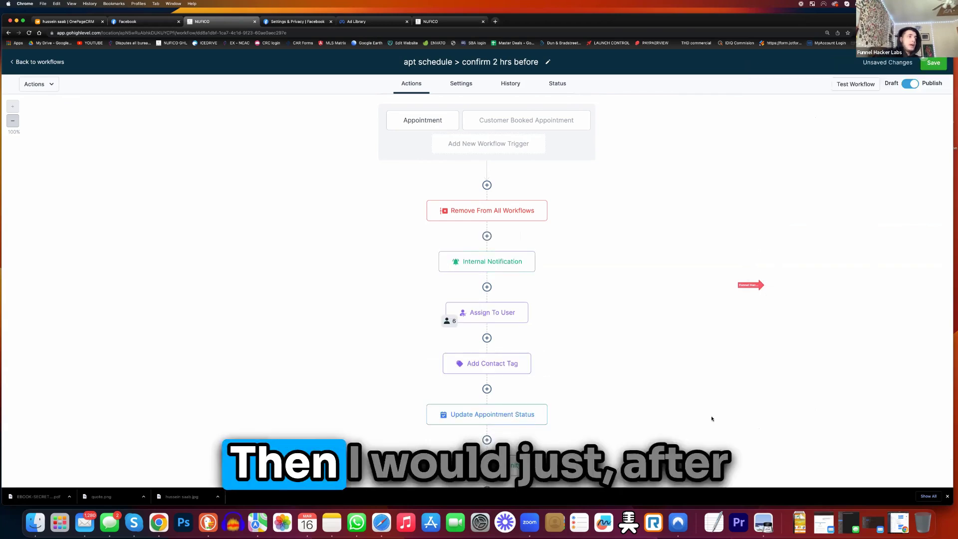
scroll(712, 417, down, 1)
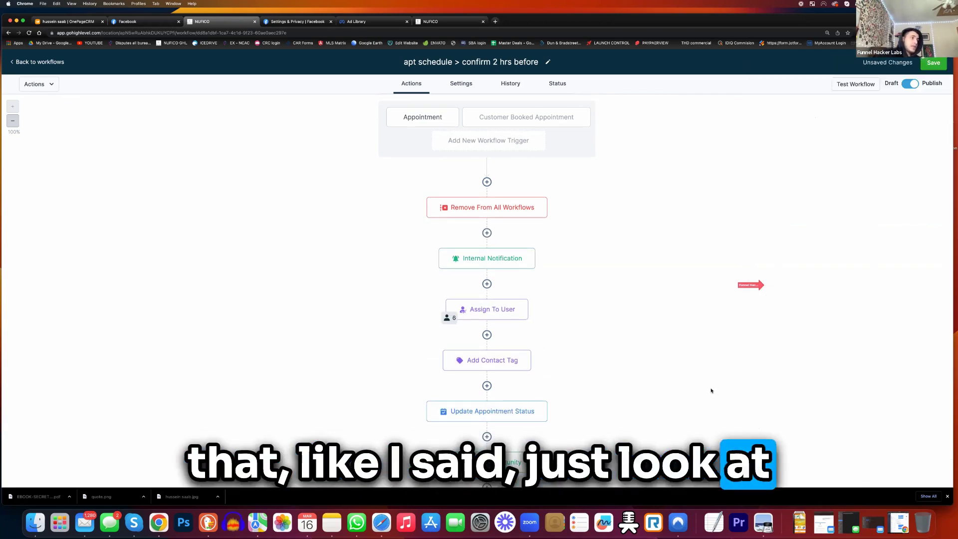
scroll(654, 367, up, 1)
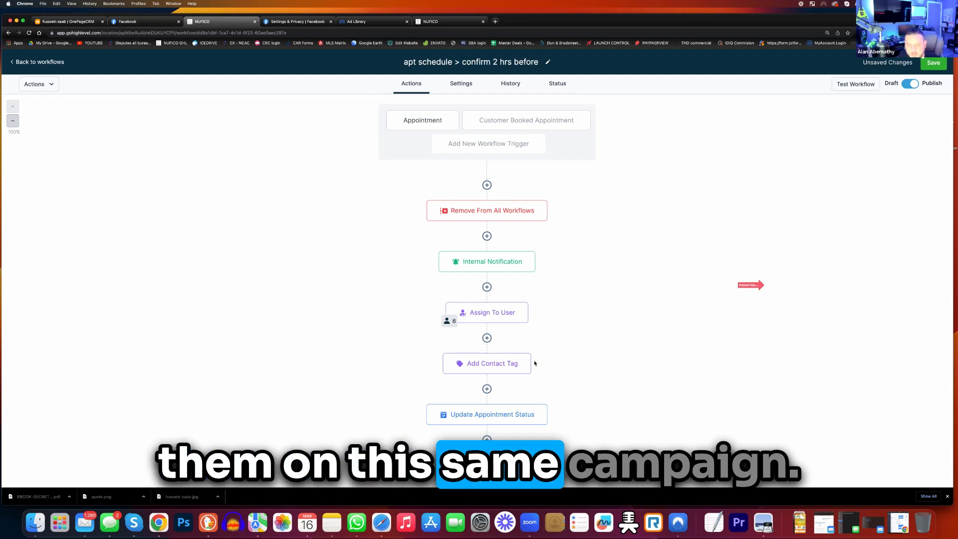
scroll(622, 421, down, 1)
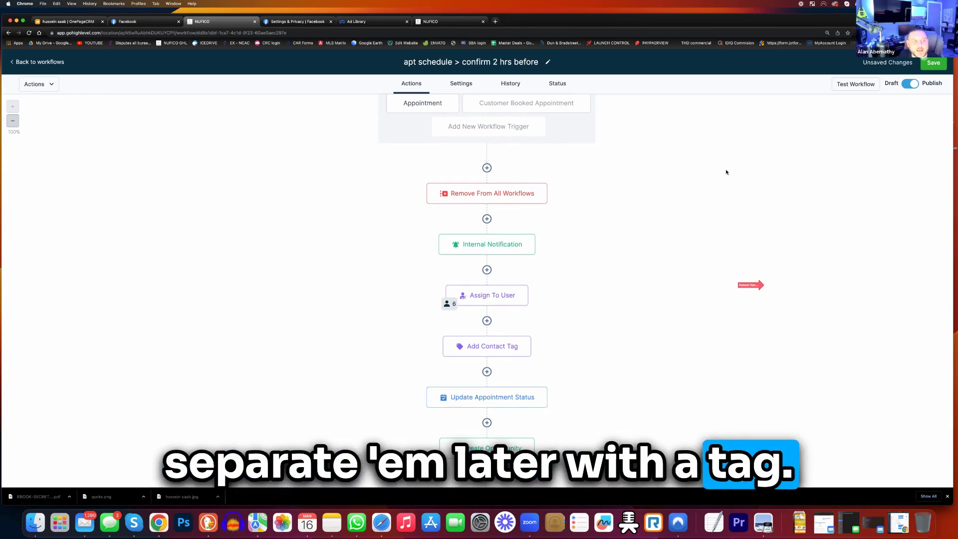
scroll(658, 164, down, 1)
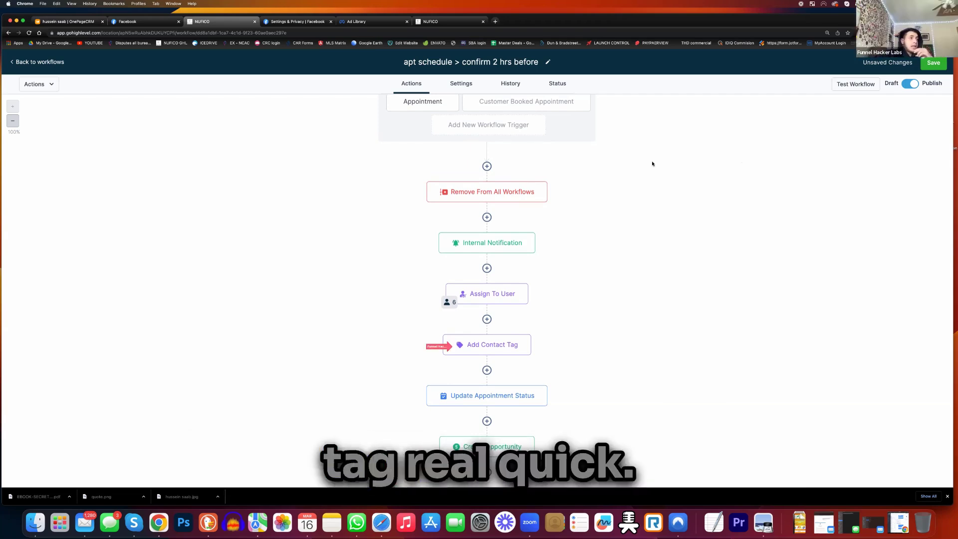
Confirm the Add Contact Tag step applies the 'appointment booked' tag and save the step
click(489, 347)
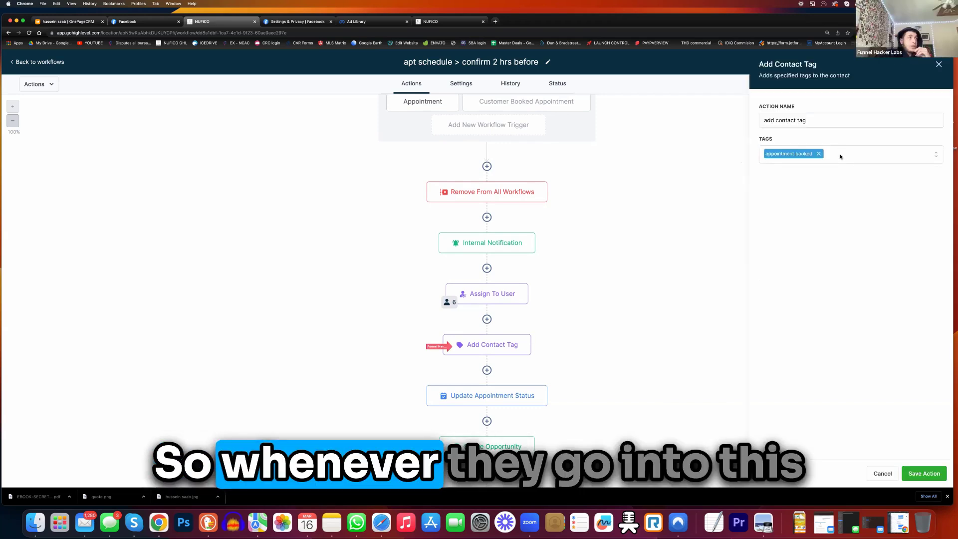
click(896, 156)
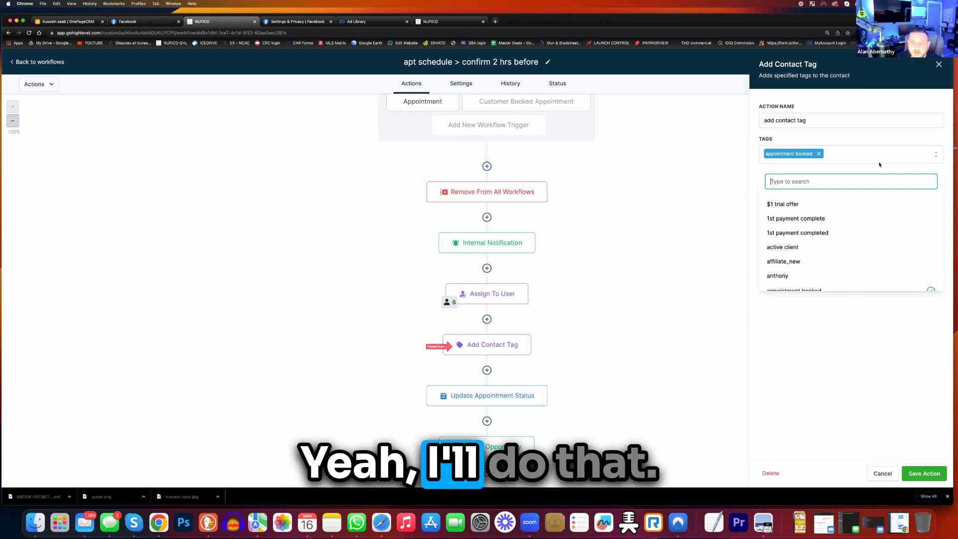
click(684, 304)
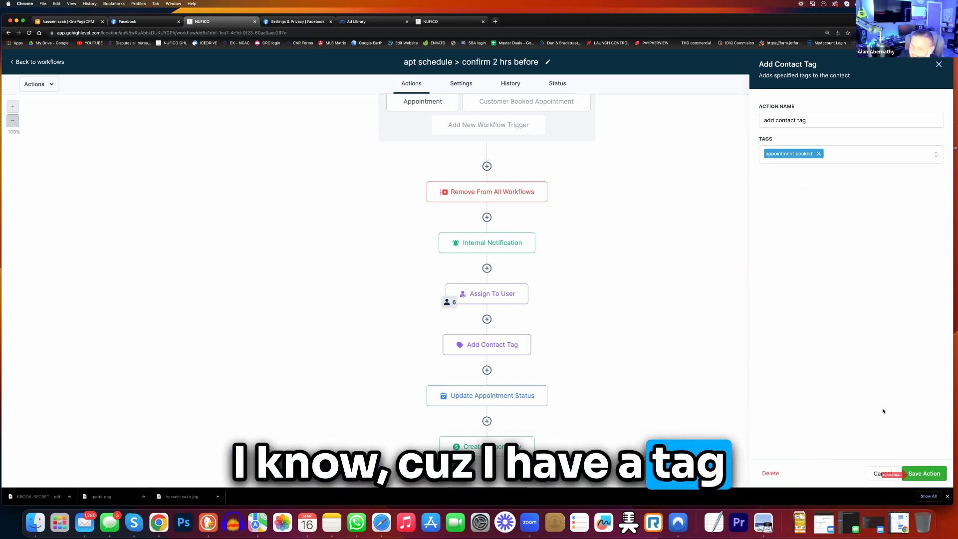
click(930, 475)
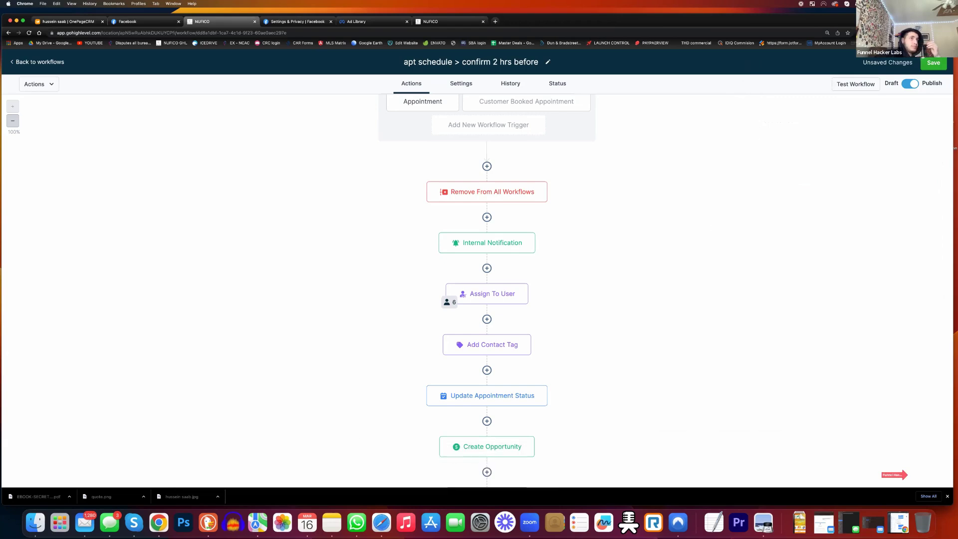
Save the 'apt schedule > confirm 2 hrs before' workflow and scroll through its Condition branches to review them
click(933, 62)
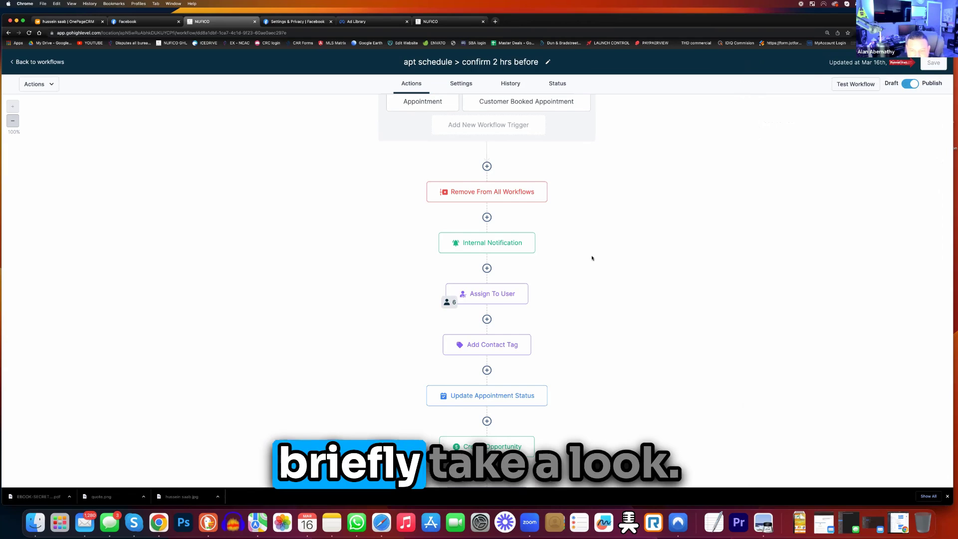
scroll(592, 257, down, 10)
scroll(604, 254, down, 5)
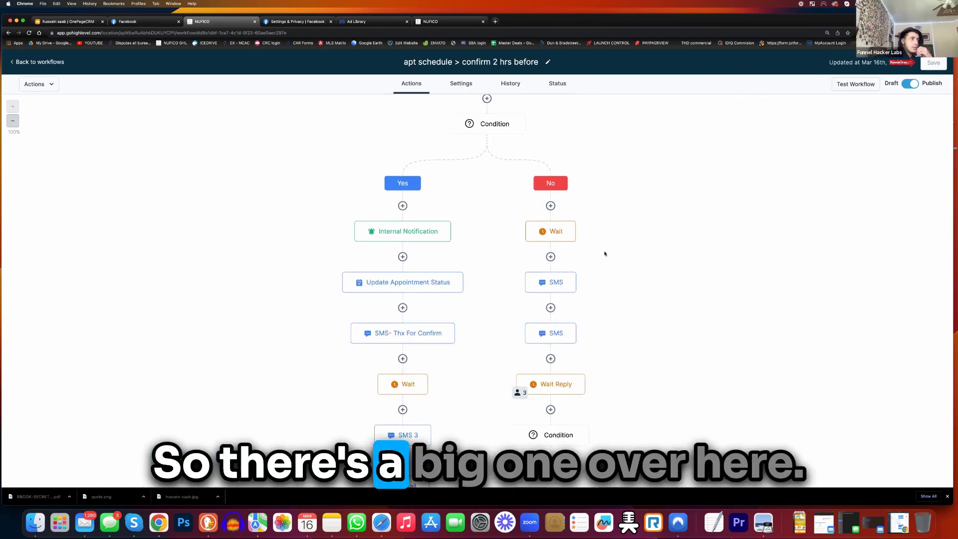
scroll(605, 254, down, 1)
scroll(605, 254, down, 8)
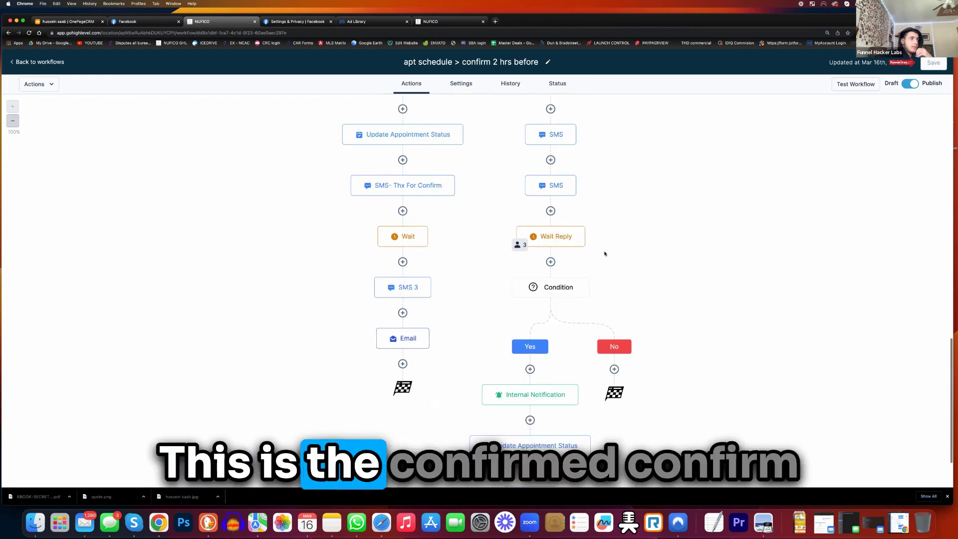
scroll(605, 253, down, 3)
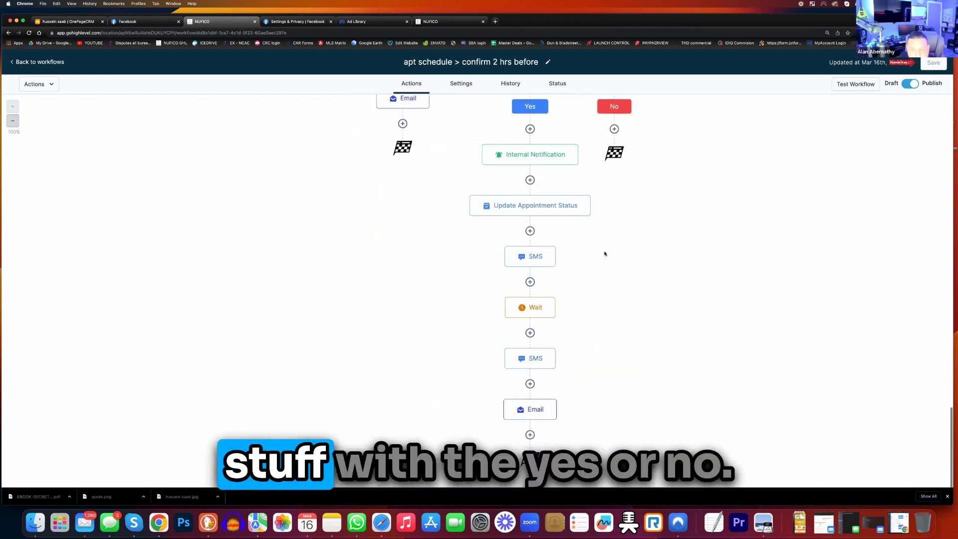
scroll(605, 253, up, 8)
scroll(605, 253, up, 5)
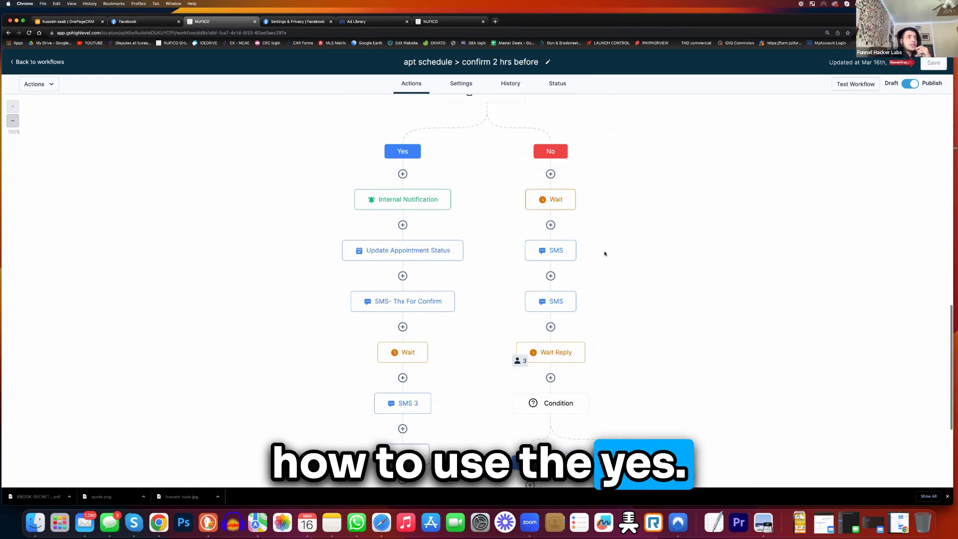
scroll(605, 254, up, 2)
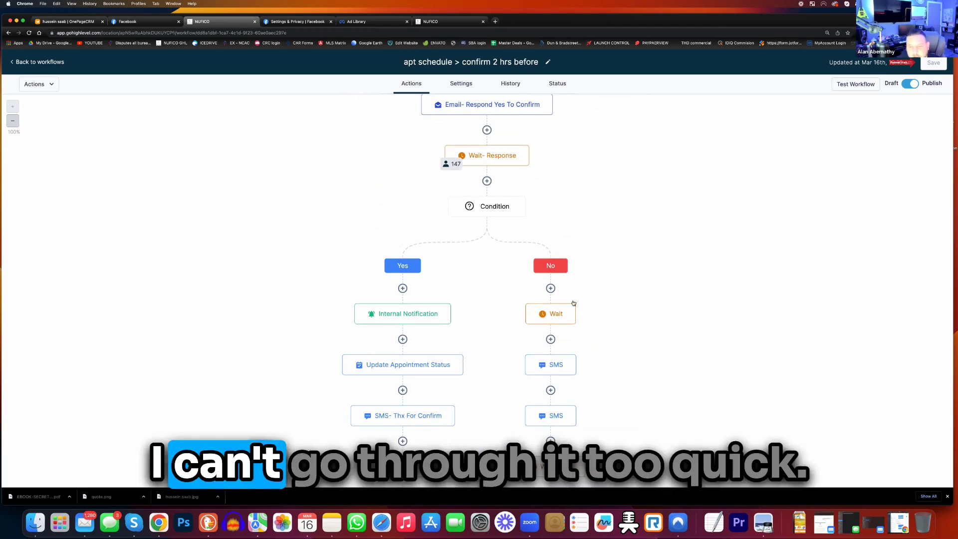
scroll(647, 295, down, 1)
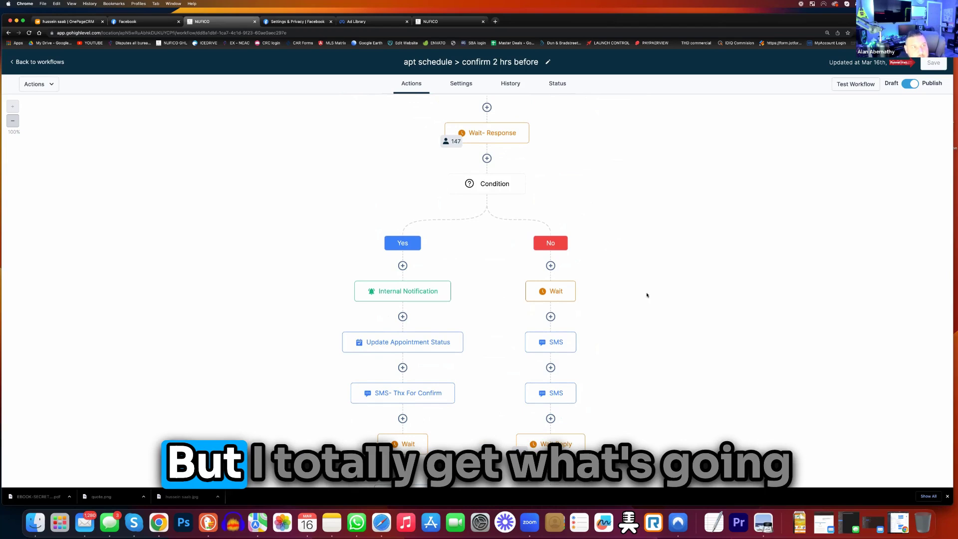
scroll(647, 296, down, 1)
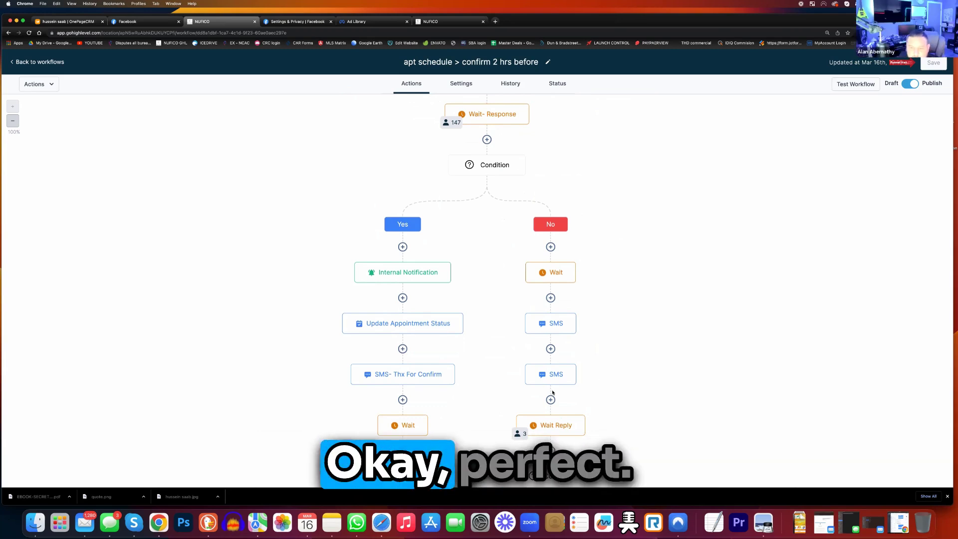
scroll(649, 388, down, 3)
scroll(649, 387, down, 15)
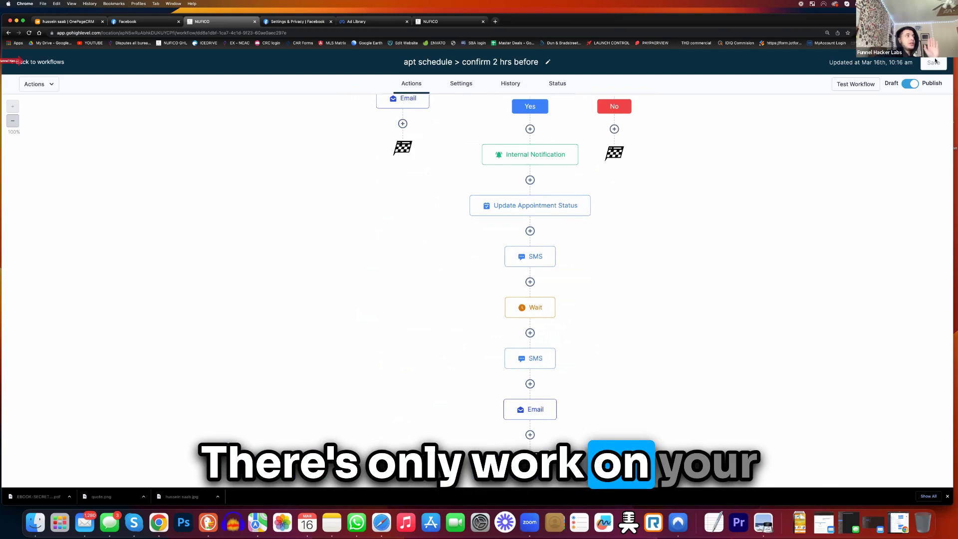
scroll(696, 166, up, 1)
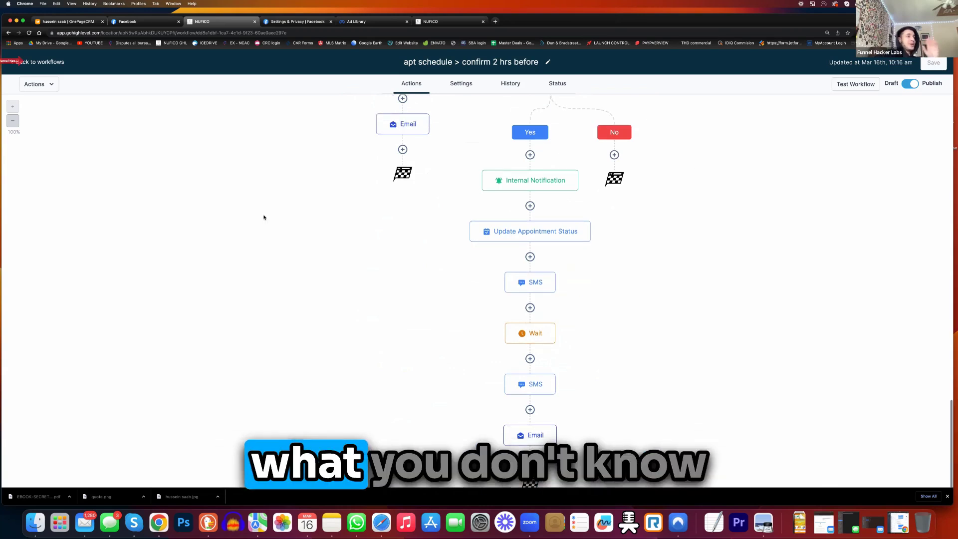
scroll(262, 216, up, 10)
scroll(261, 216, up, 5)
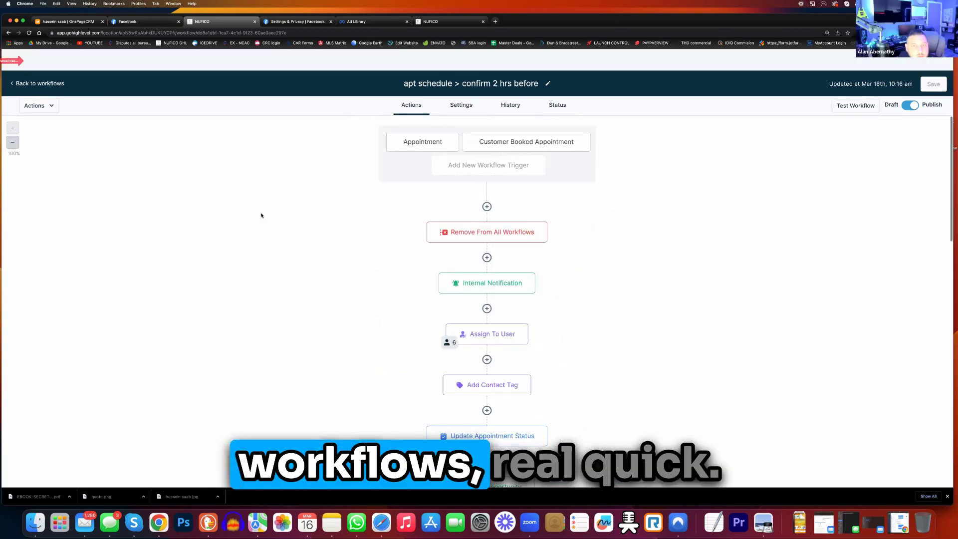